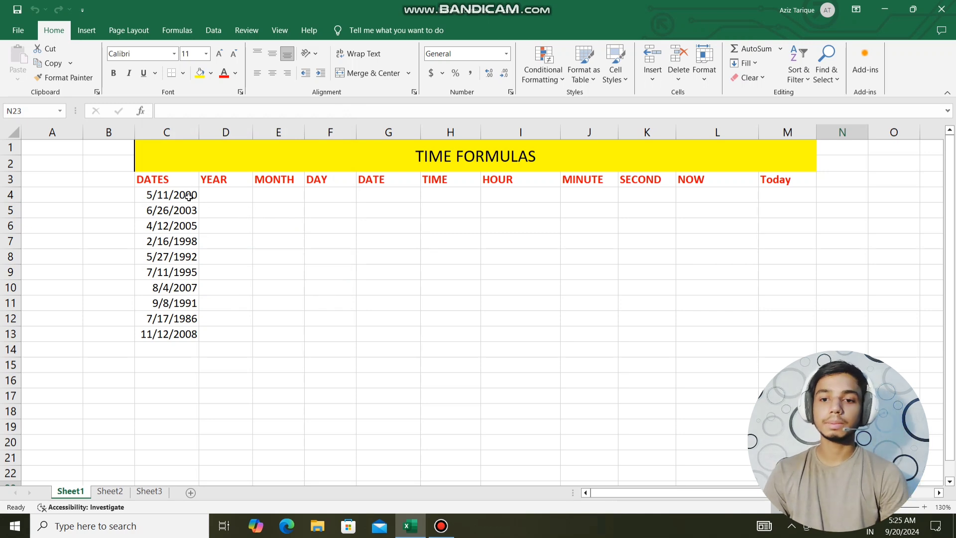
# Enter the formula =YEAR(C4) in cell D4 to extract the year from the first date
pyautogui.moveTo(178, 192); pyautogui.dragTo(172, 331)
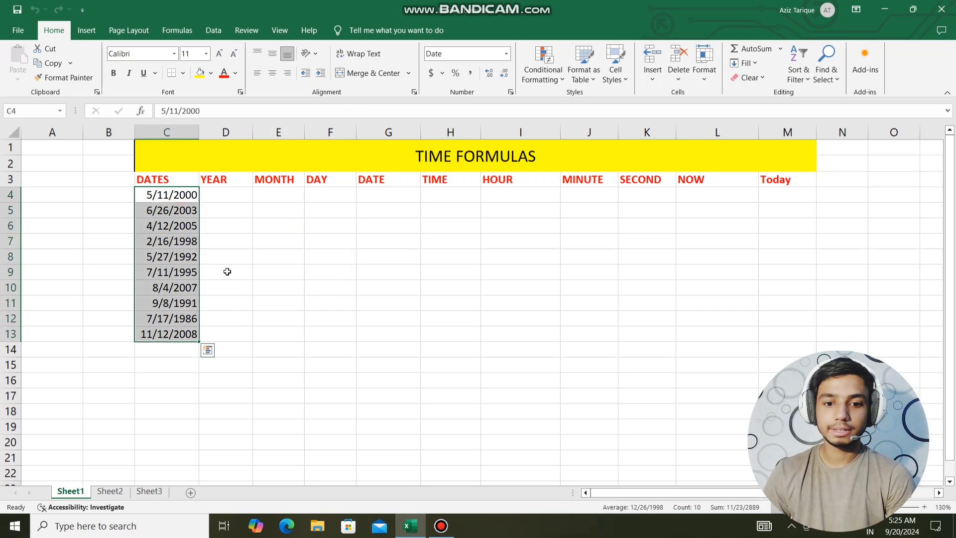
pyautogui.click(231, 198)
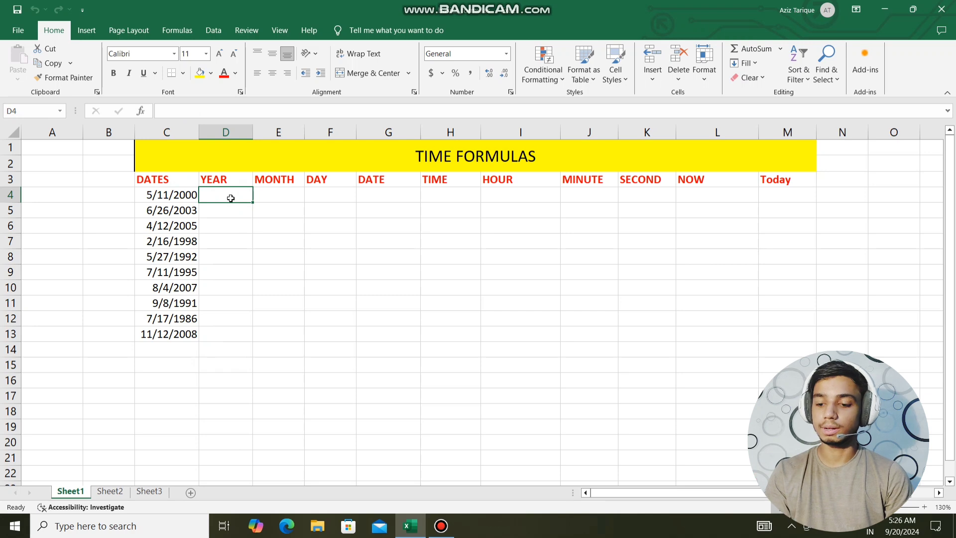
pyautogui.write('=')
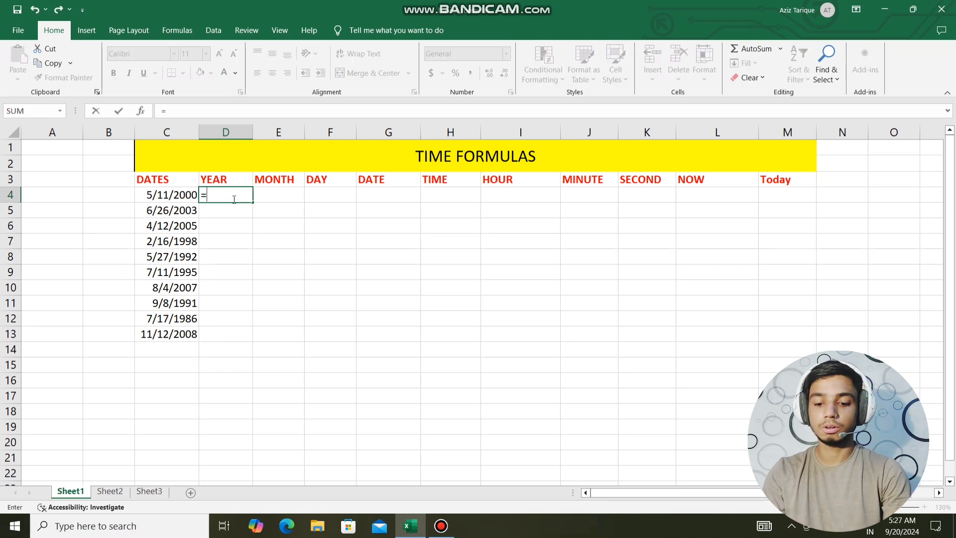
pyautogui.write('year')
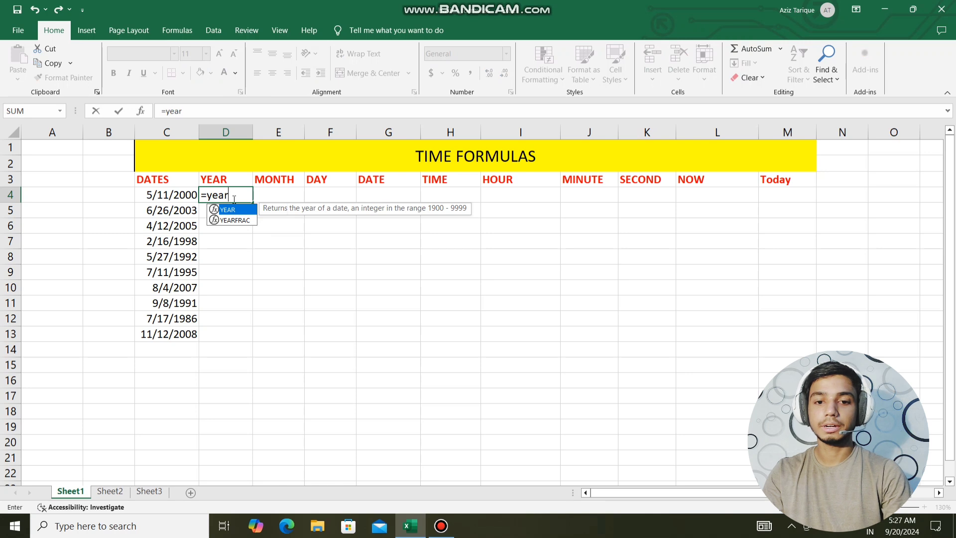
pyautogui.press('Tab')
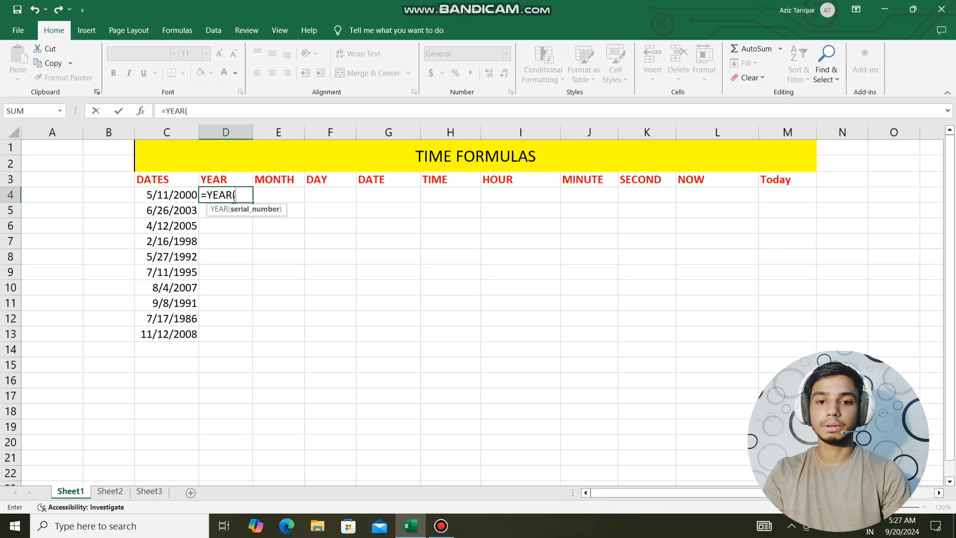
pyautogui.click(177, 195)
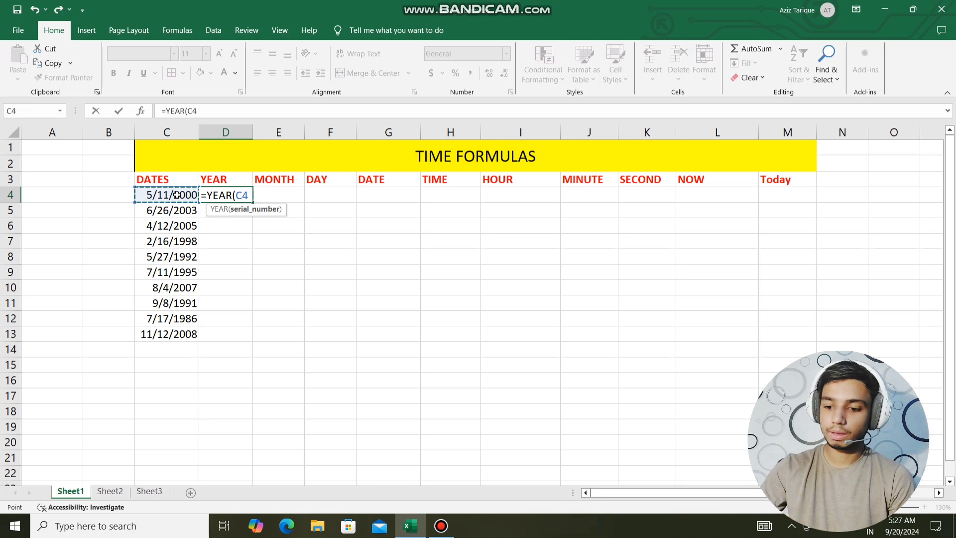
pyautogui.write(')')
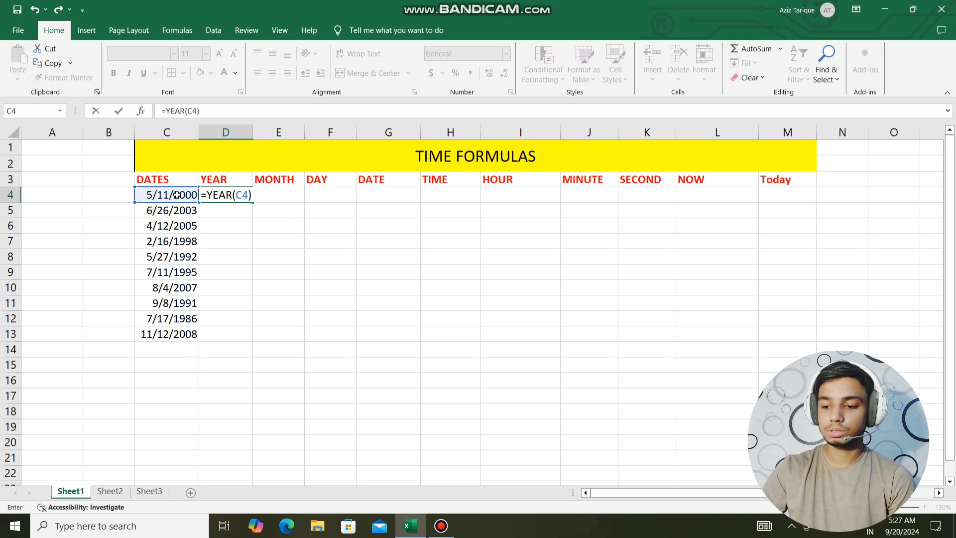
pyautogui.press('Return')
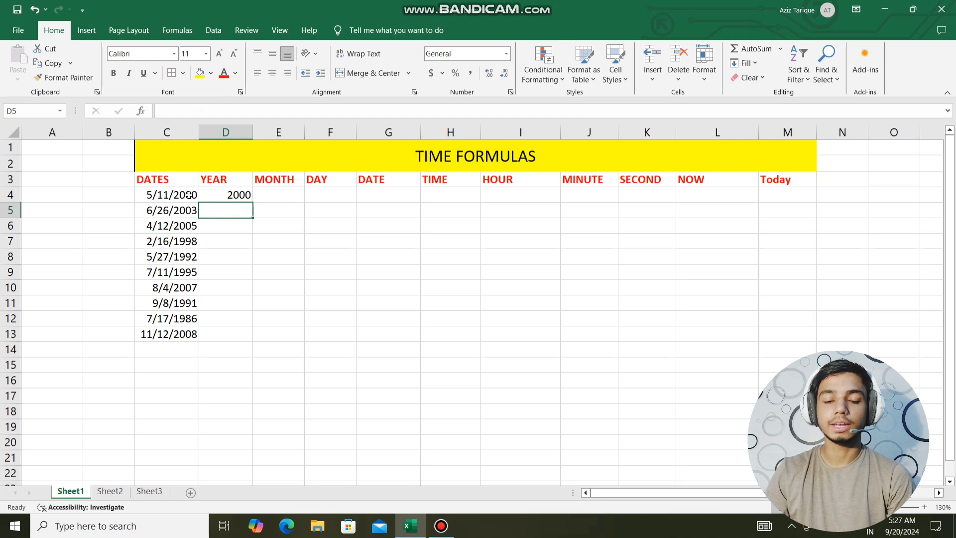
# Check the number format of the date in C4 and copy the YEAR formula from D4 down through D13
pyautogui.click(189, 194)
pyautogui.click(229, 196)
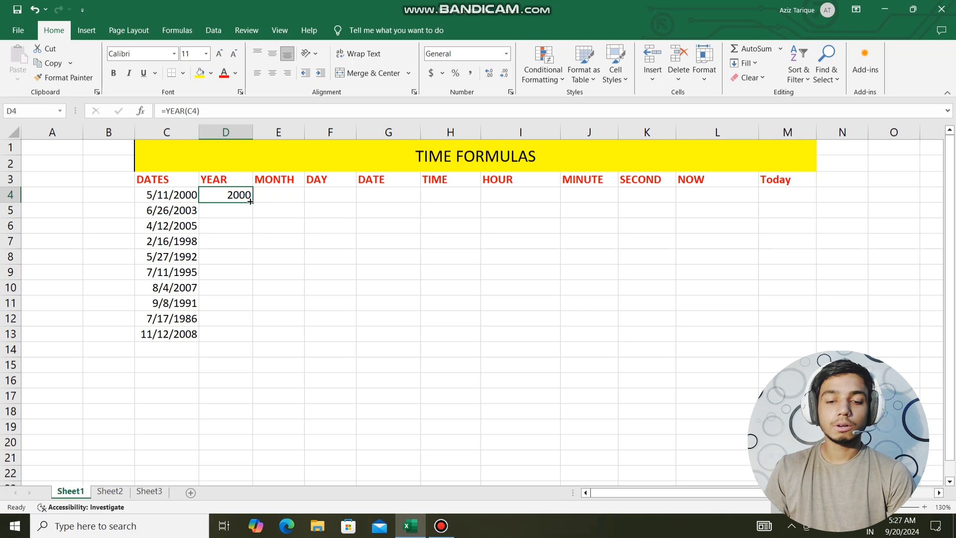
pyautogui.click(182, 194)
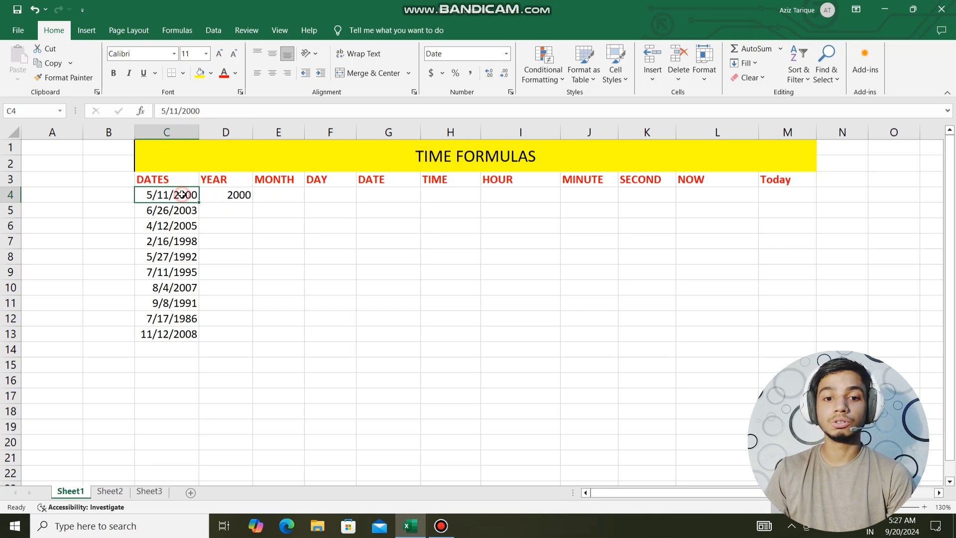
pyautogui.click(444, 54)
pyautogui.click(424, 54)
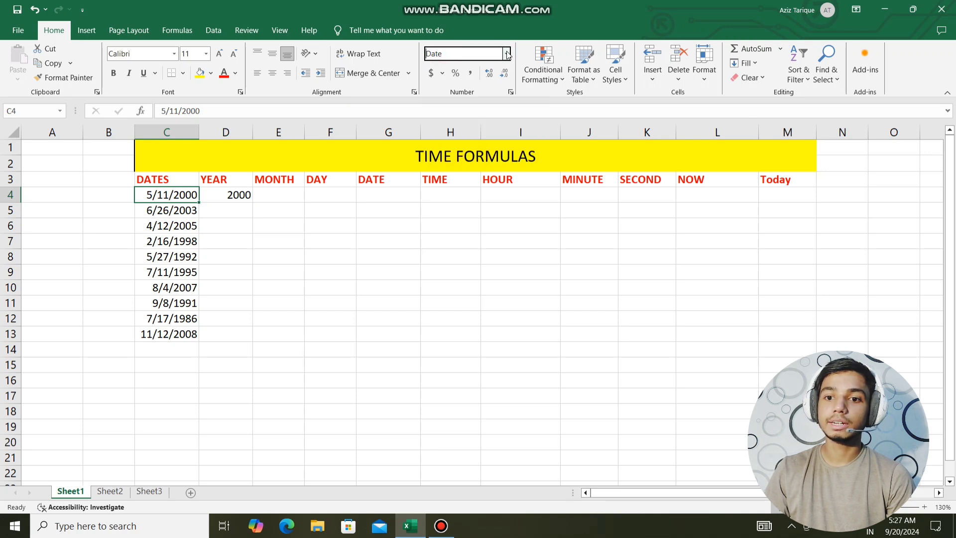
pyautogui.click(243, 203)
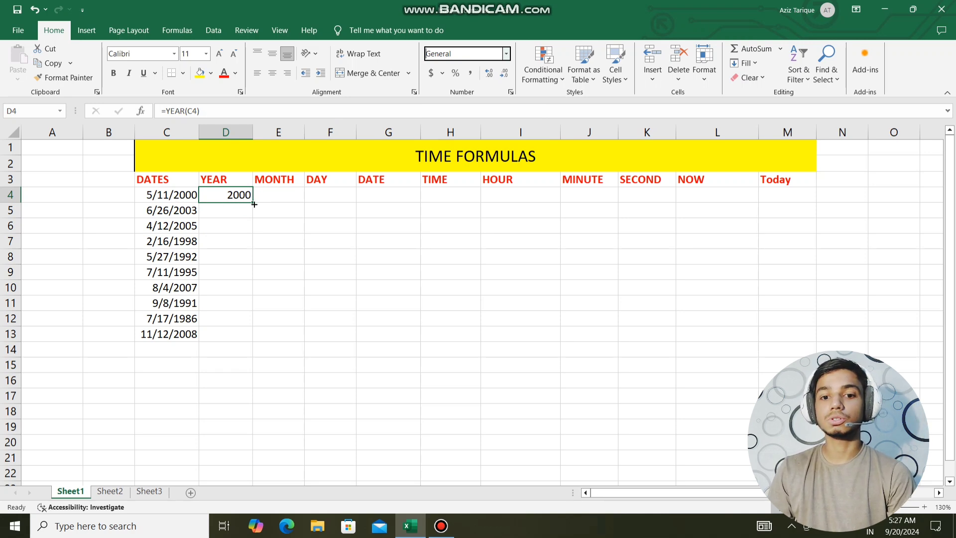
pyautogui.moveTo(252, 203); pyautogui.dragTo(258, 342)
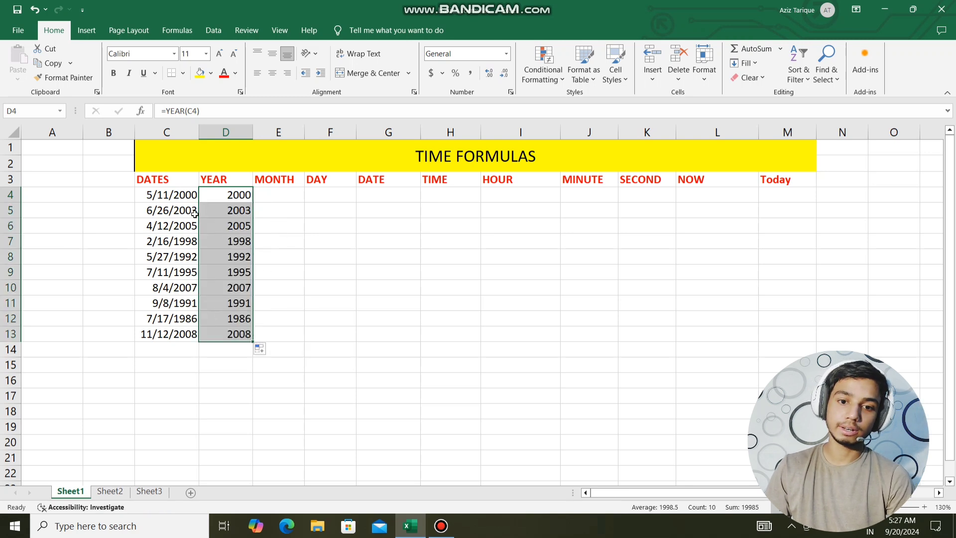
# Enter =MONTH(C4) in cell E4 and copy the formula down through E13
pyautogui.click(283, 198)
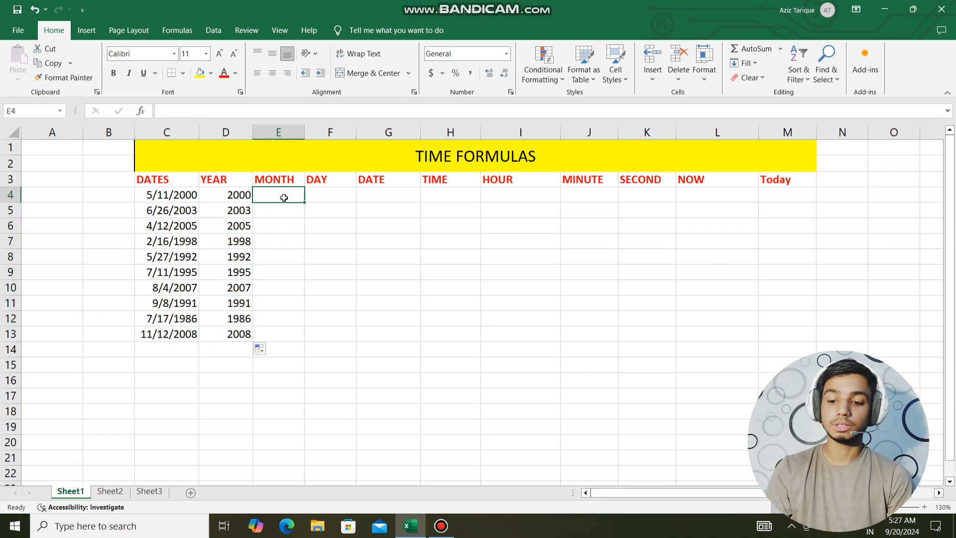
pyautogui.write('=month')
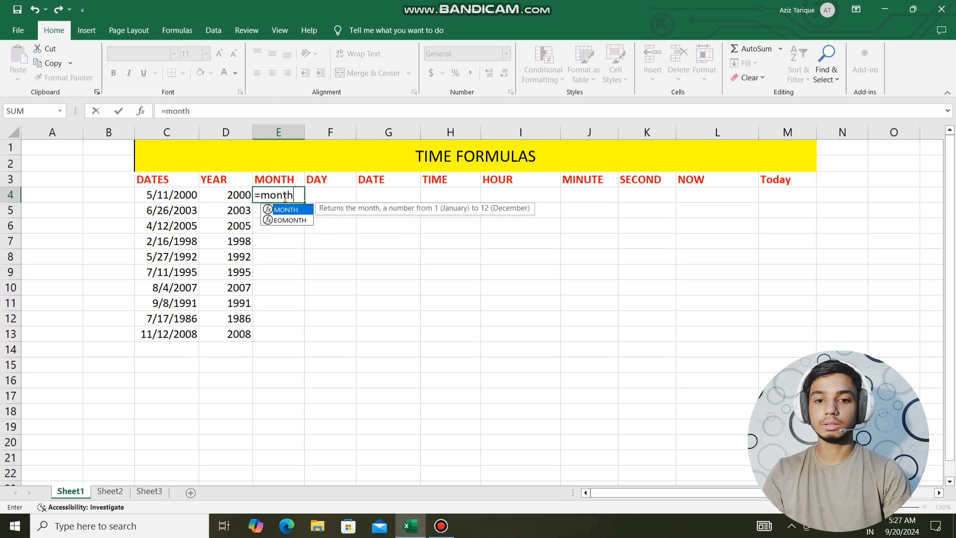
pyautogui.press('Tab')
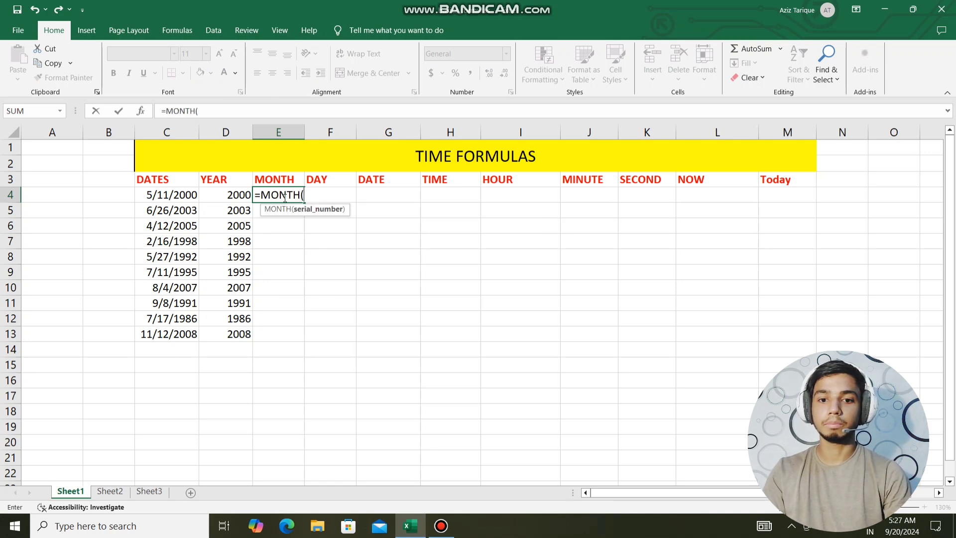
pyautogui.click(177, 198)
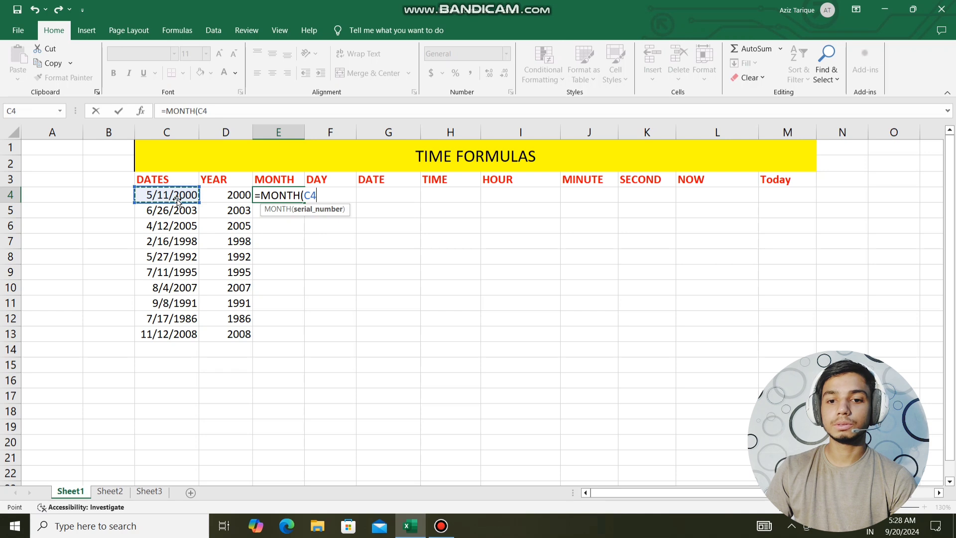
pyautogui.write(')')
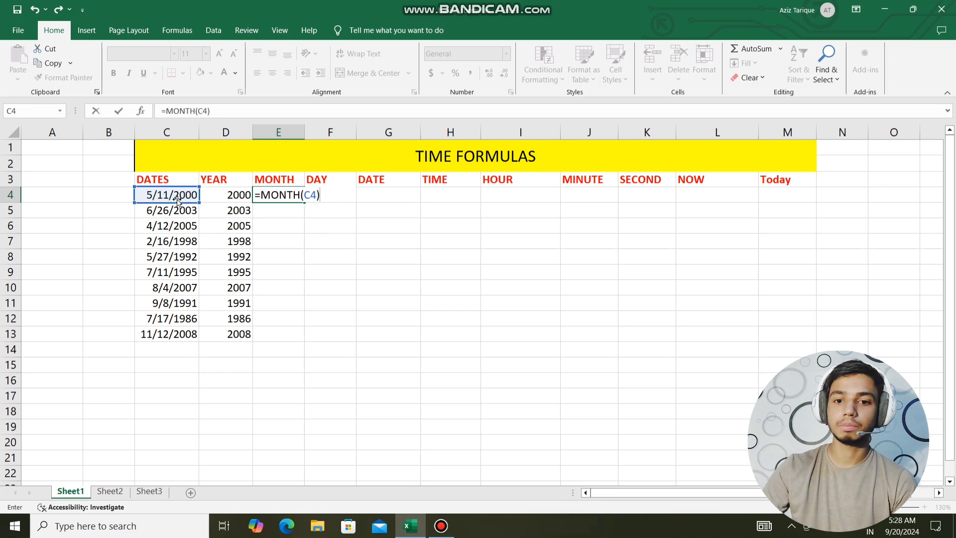
pyautogui.press('Return')
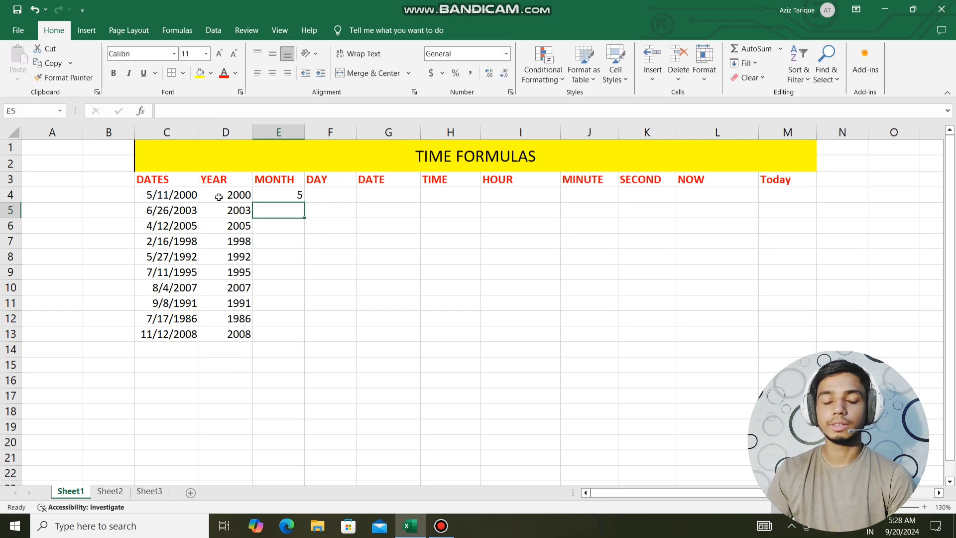
pyautogui.click(295, 196)
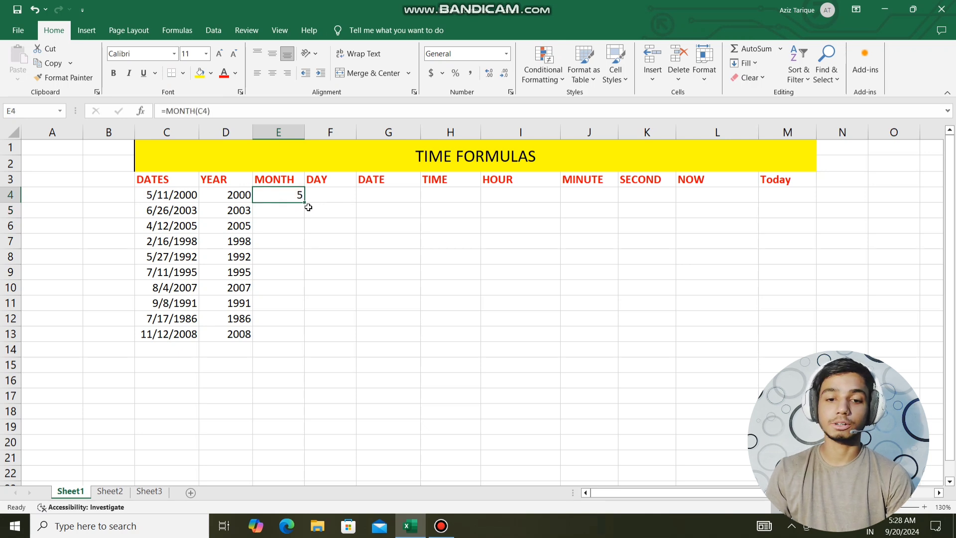
pyautogui.moveTo(304, 204); pyautogui.dragTo(306, 342)
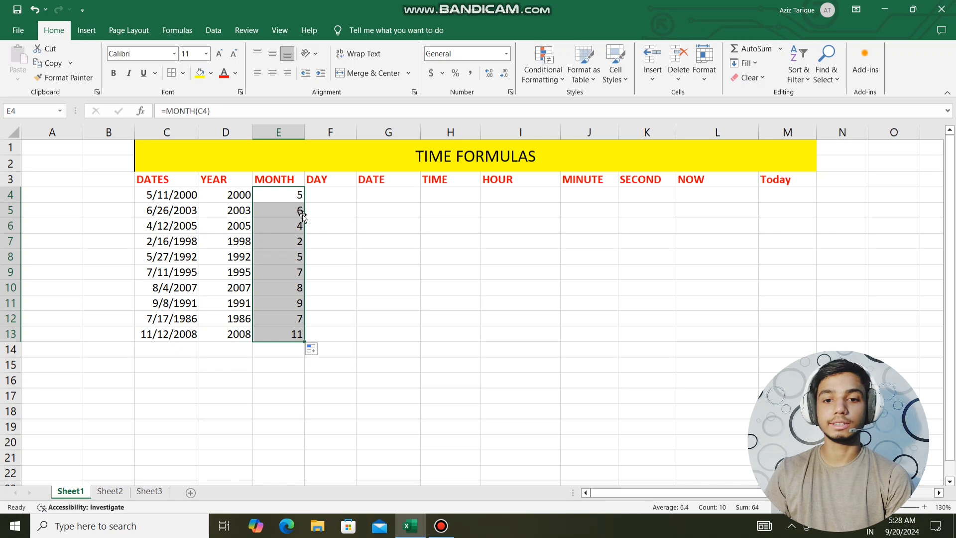
# Enter the formula =DAY(C4) in cell F4 to extract the day from the first date
pyautogui.click(322, 195)
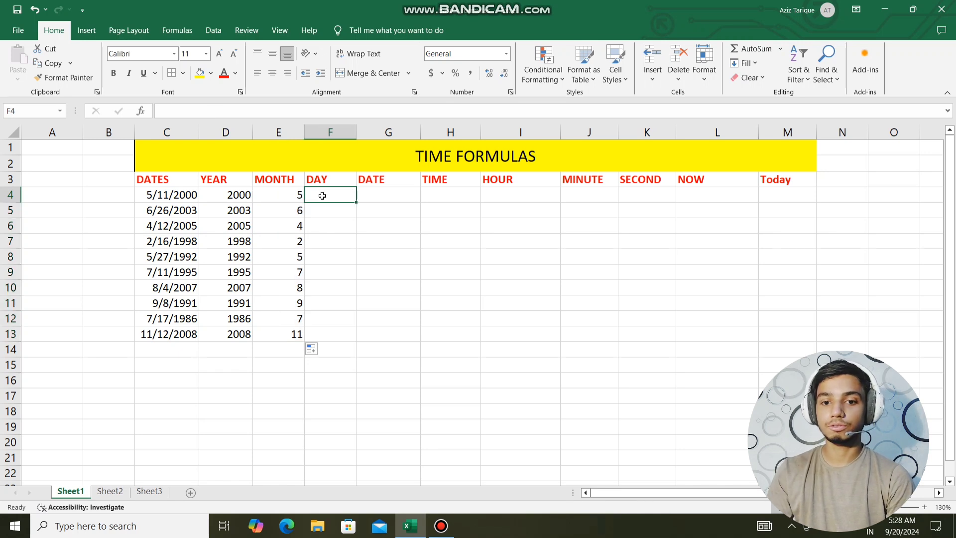
pyautogui.write('=day')
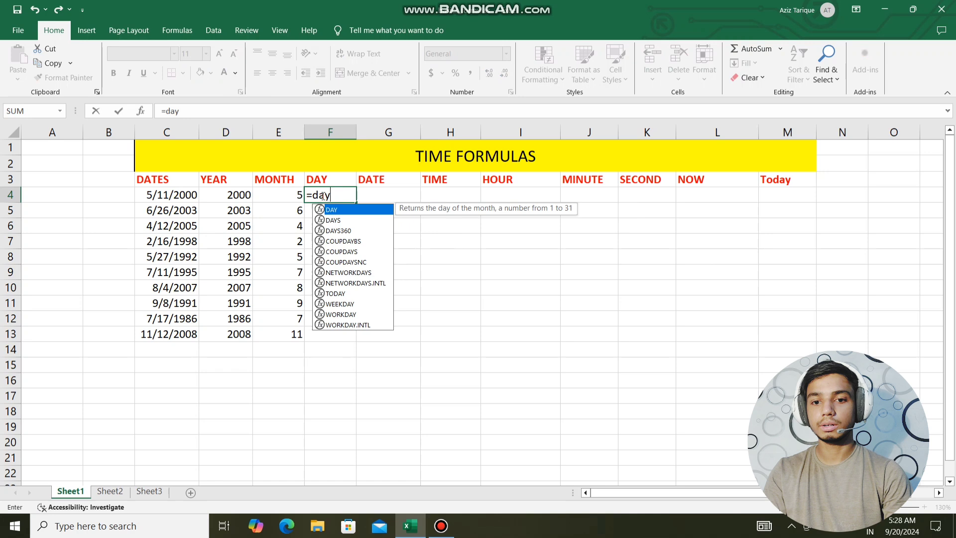
pyautogui.press('Tab')
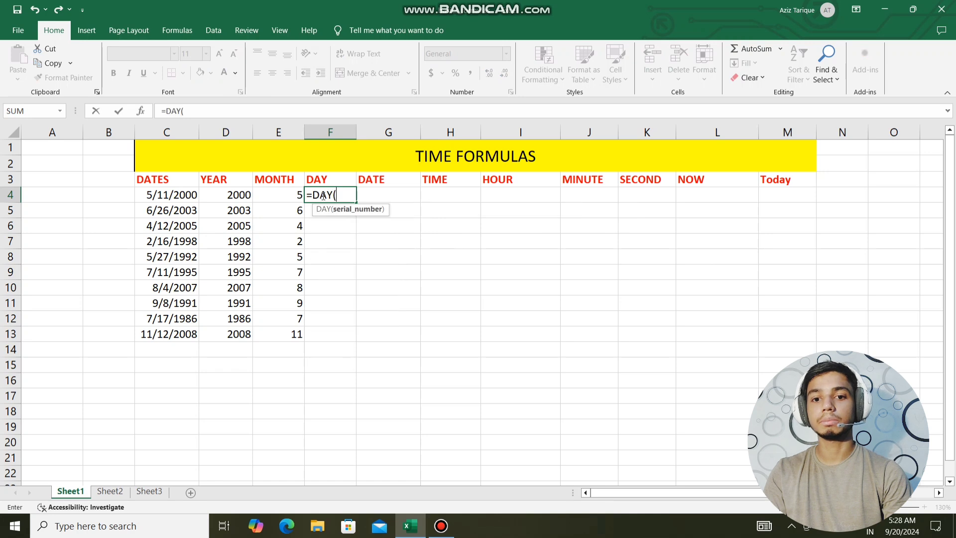
pyautogui.click(164, 199)
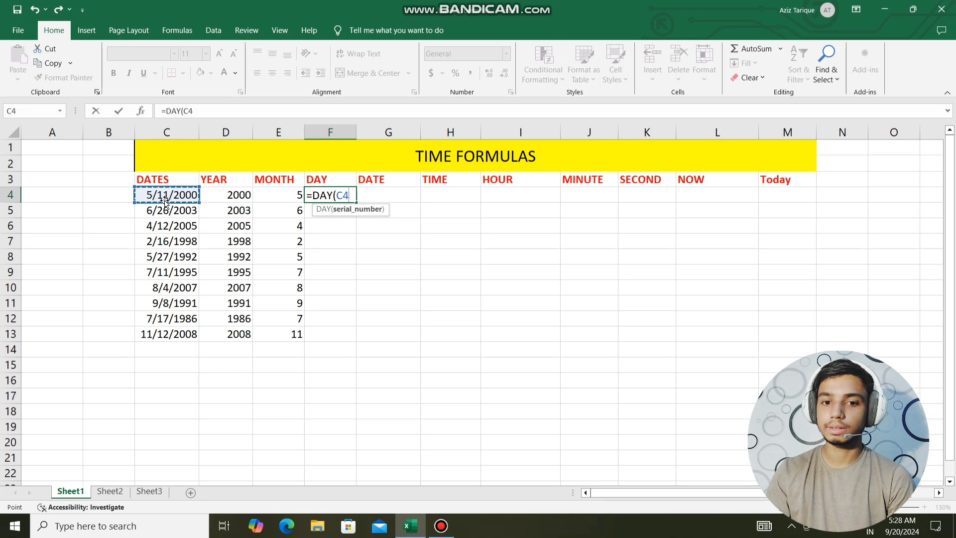
pyautogui.write(')')
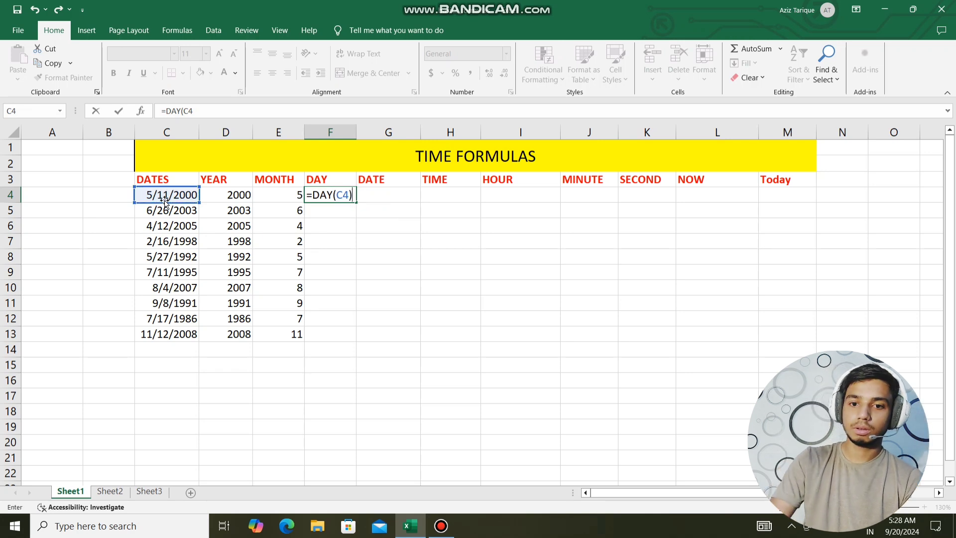
pyautogui.press('Return')
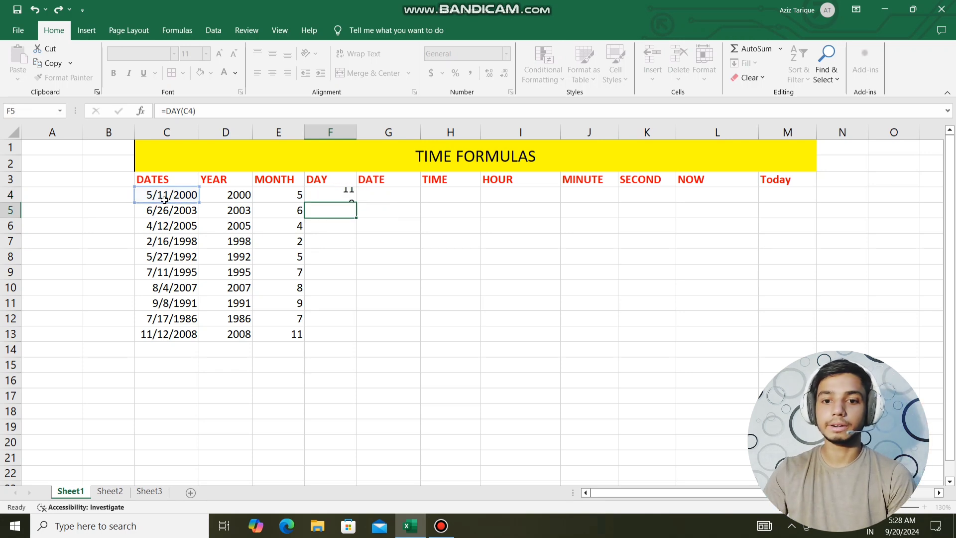
# Copy the DAY formula from F4 down the DAY column through F13
pyautogui.press('Up')
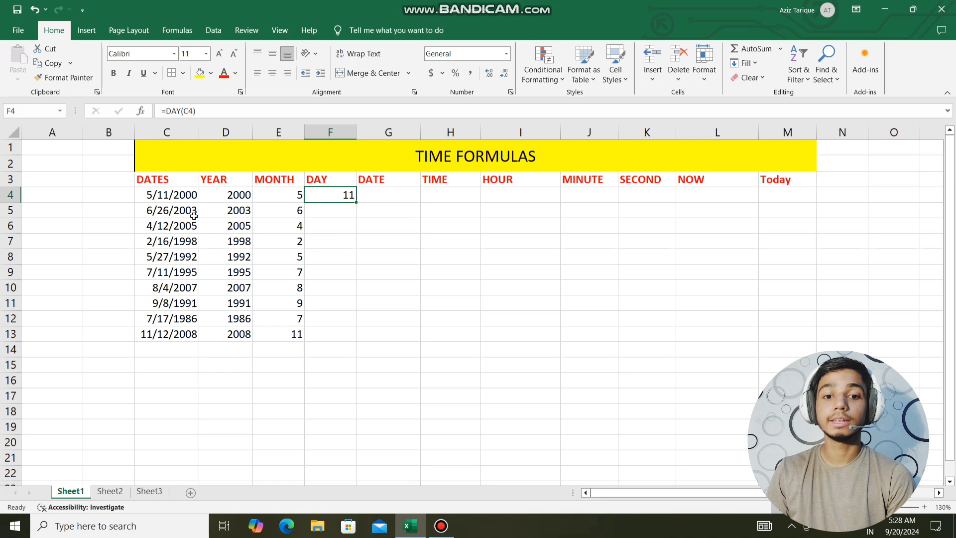
pyautogui.click(168, 198)
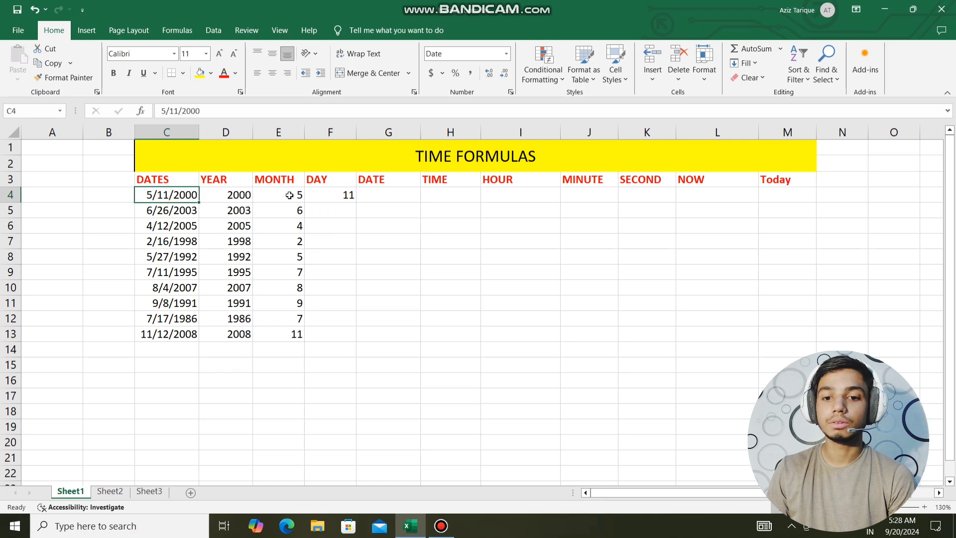
pyautogui.click(319, 193)
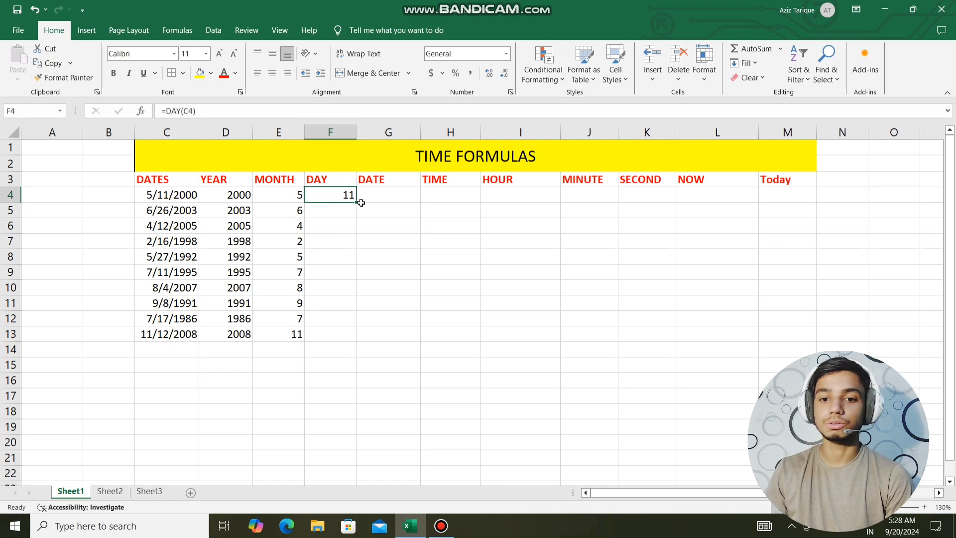
pyautogui.moveTo(356, 203); pyautogui.dragTo(358, 344)
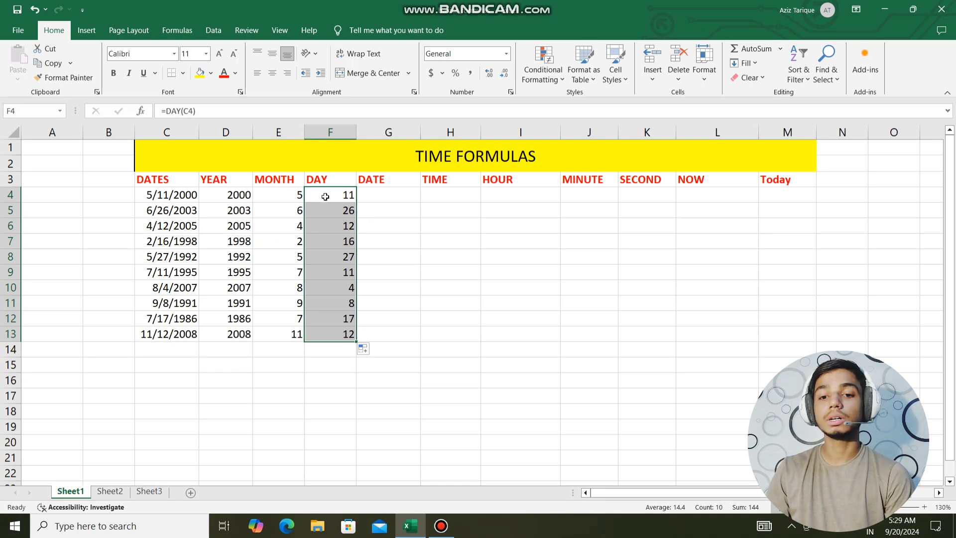
# Enter the formula =DATE(D4,E4,F4) in cell G4 to rebuild the first date from its year, month and day
pyautogui.click(373, 198)
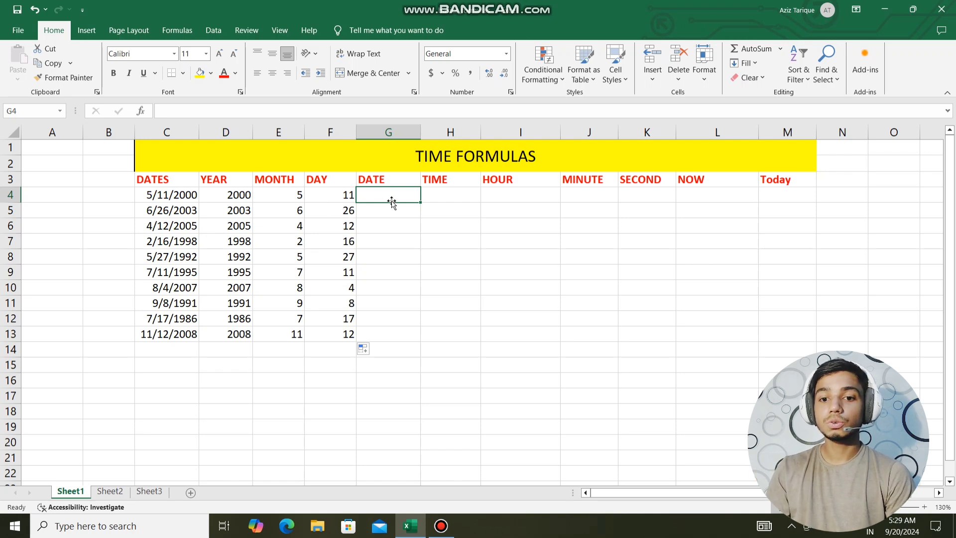
pyautogui.click(185, 194)
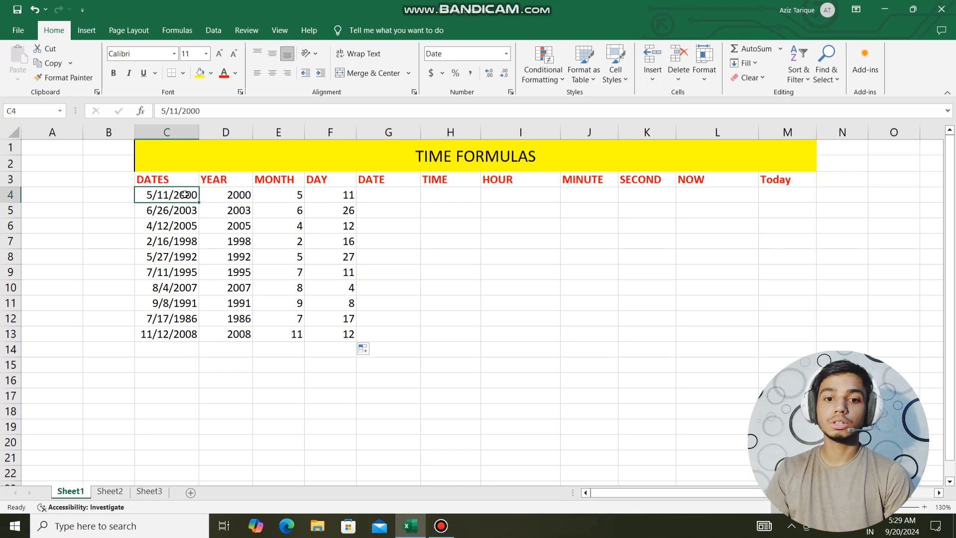
pyautogui.click(381, 191)
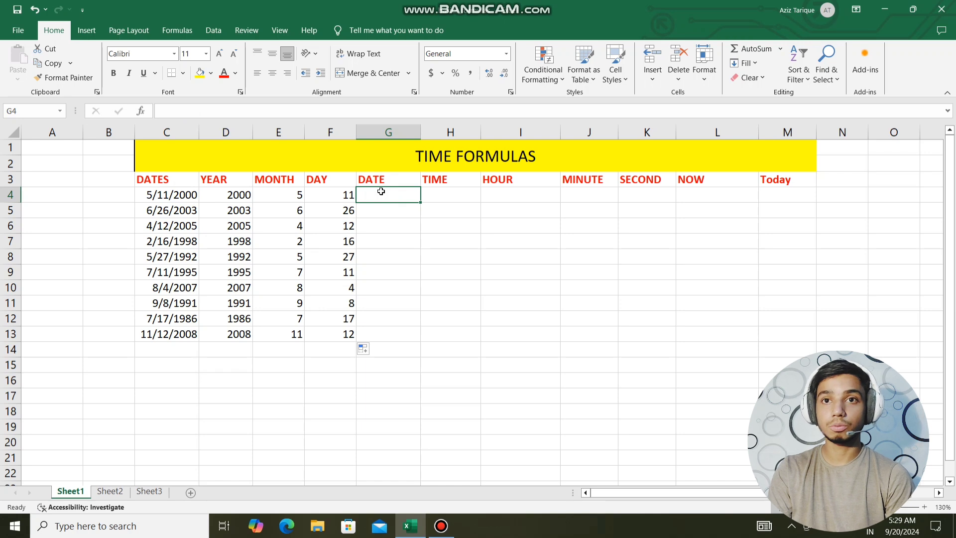
pyautogui.write('=date')
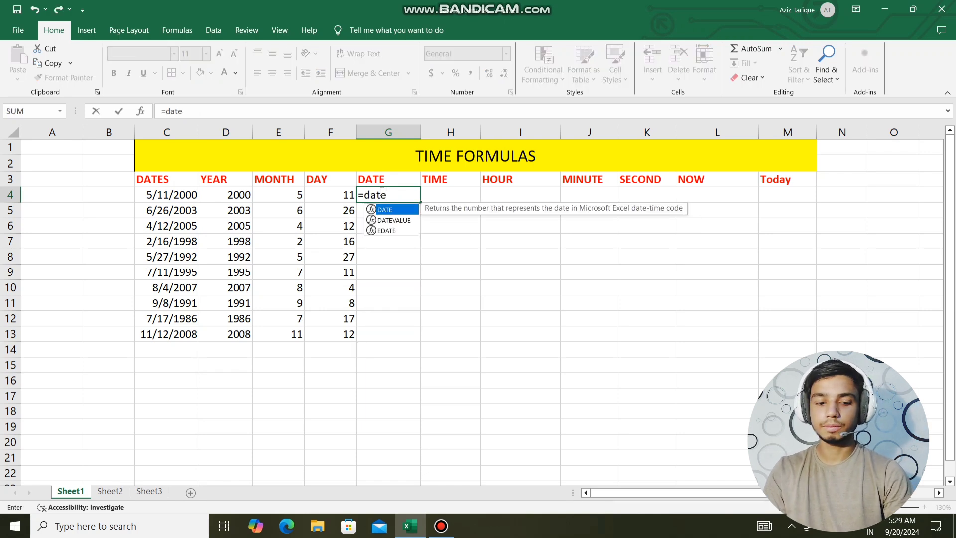
pyautogui.press('Tab')
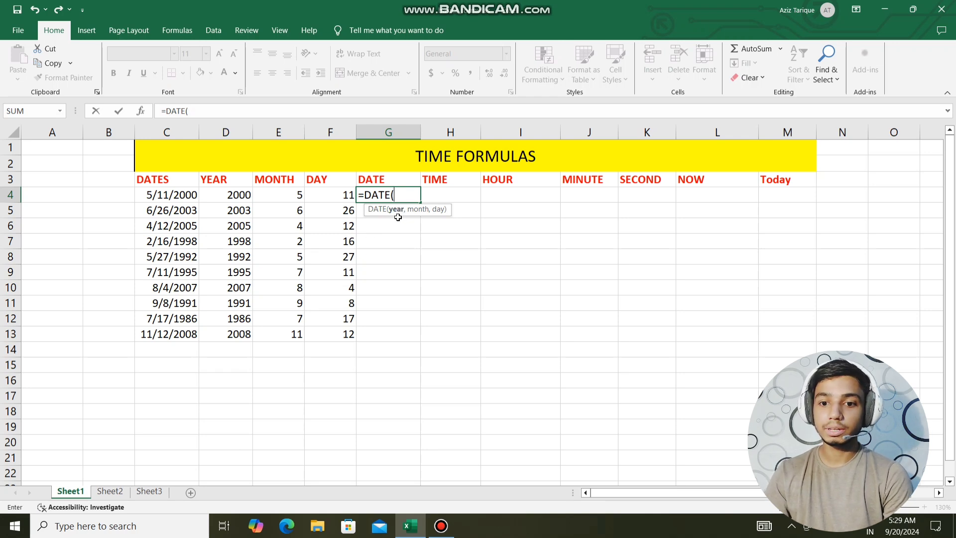
pyautogui.click(235, 195)
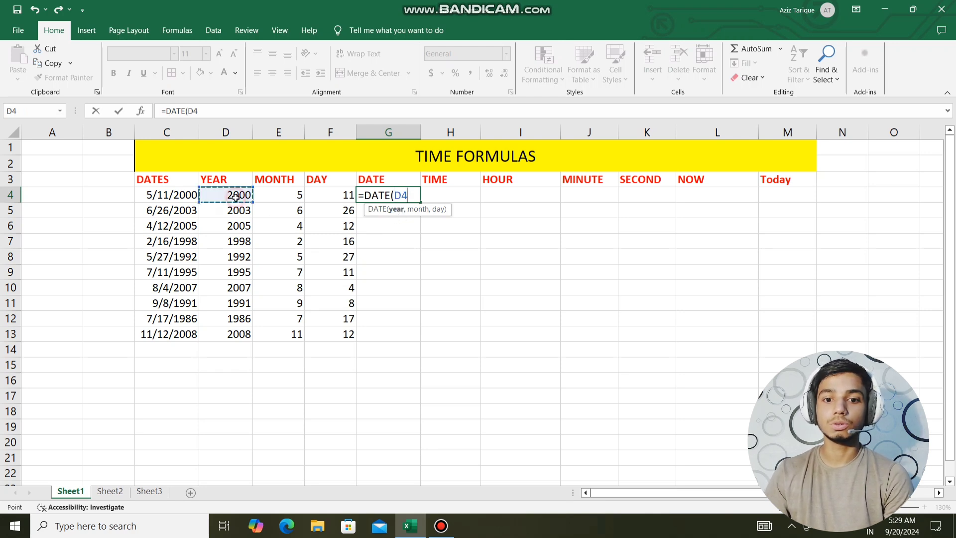
pyautogui.write(',')
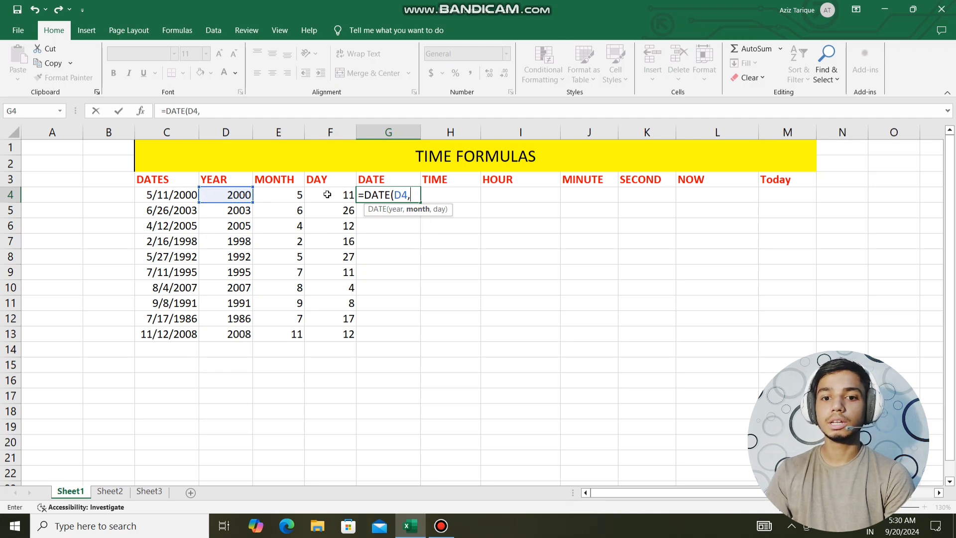
pyautogui.click(279, 193)
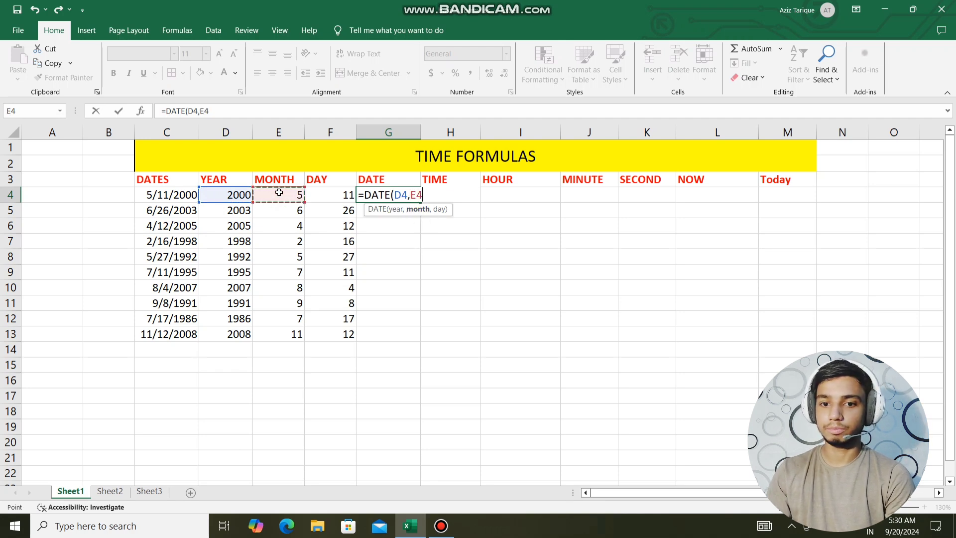
pyautogui.write(',')
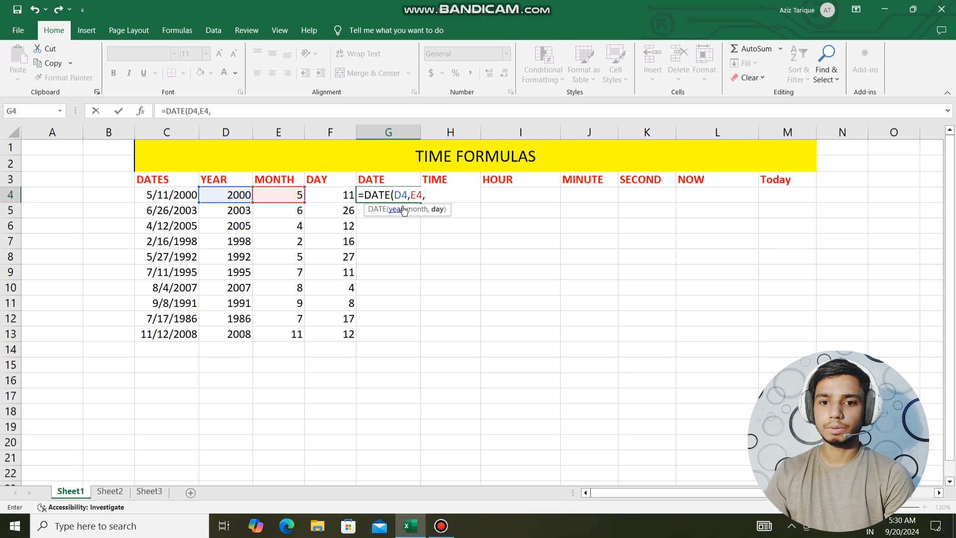
pyautogui.click(331, 194)
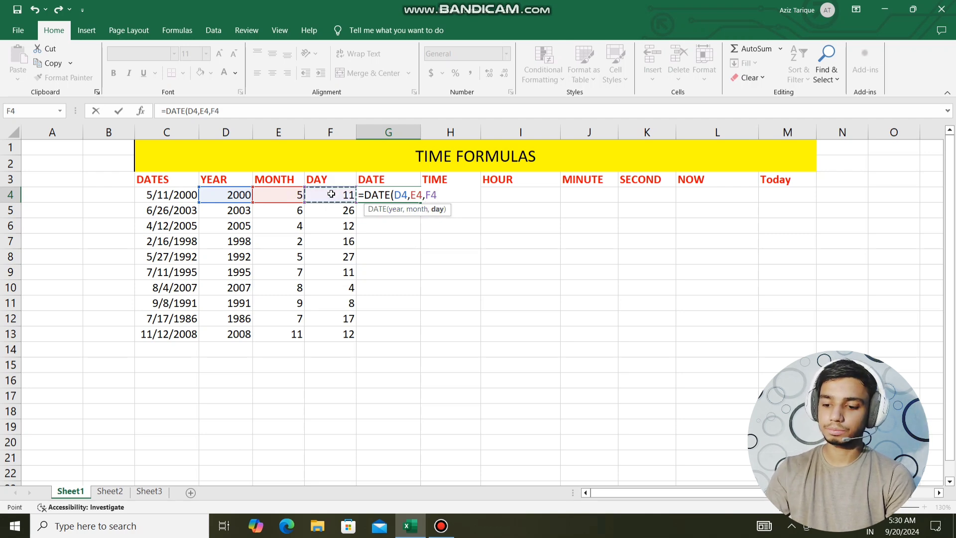
pyautogui.write(')')
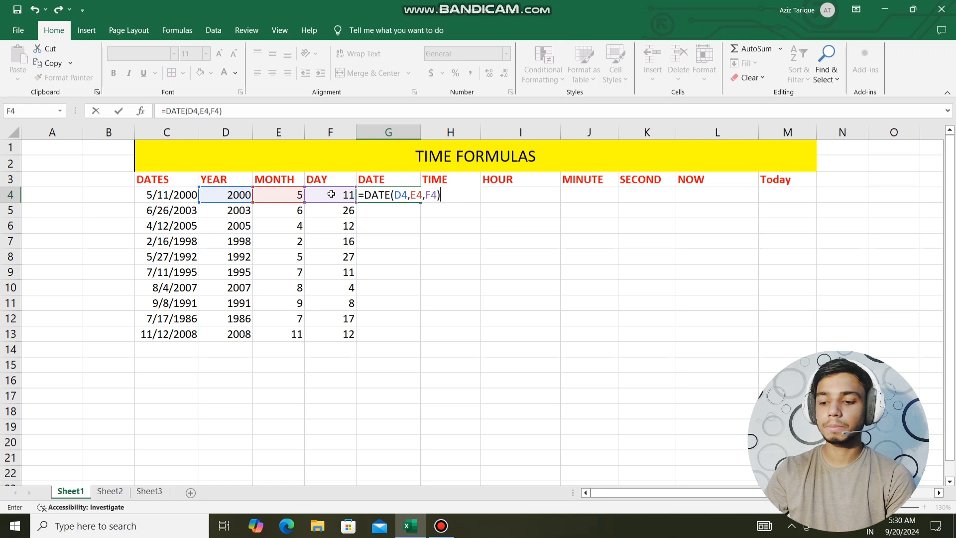
pyautogui.press('Return')
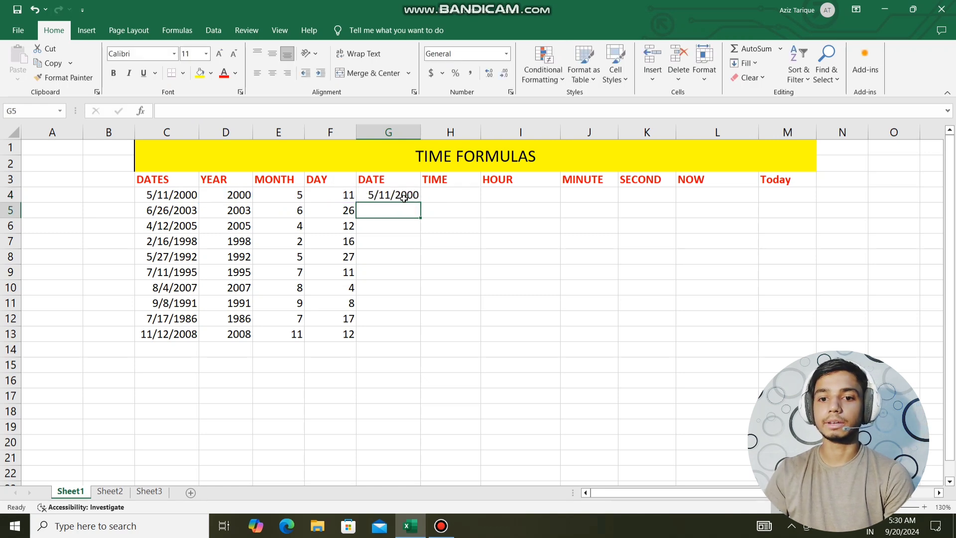
# Copy the DATE formula from G4 down through G13 and compare the results with the original dates in column C
pyautogui.click(185, 196)
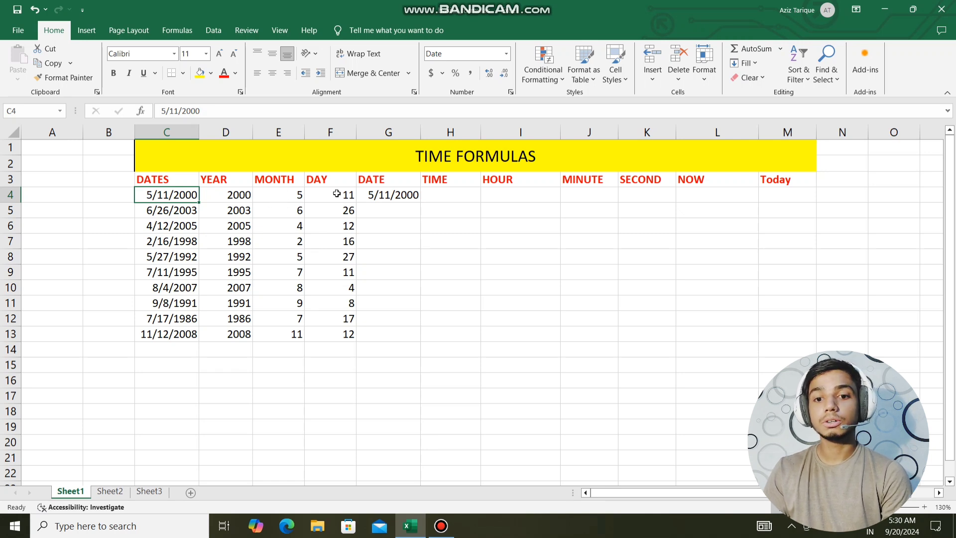
pyautogui.click(397, 194)
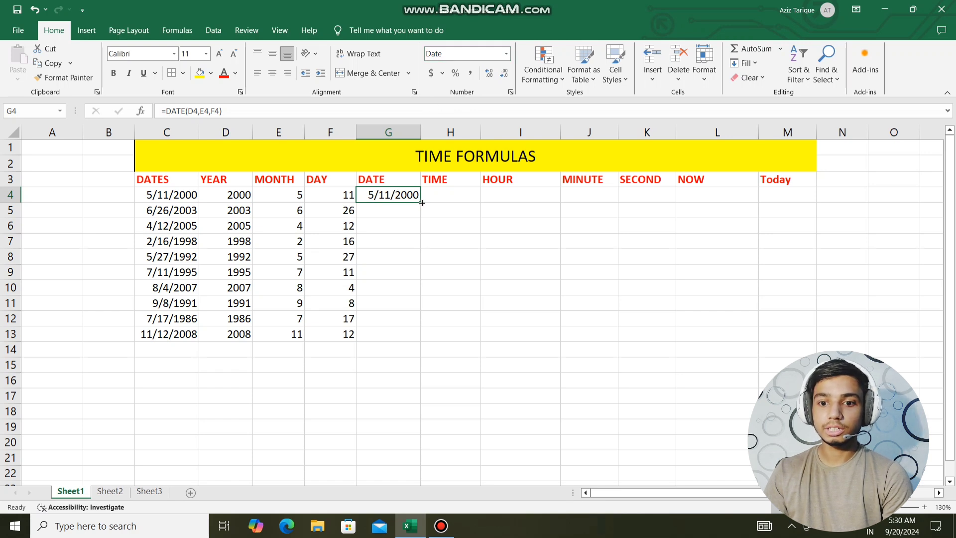
pyautogui.moveTo(416, 202); pyautogui.dragTo(420, 335)
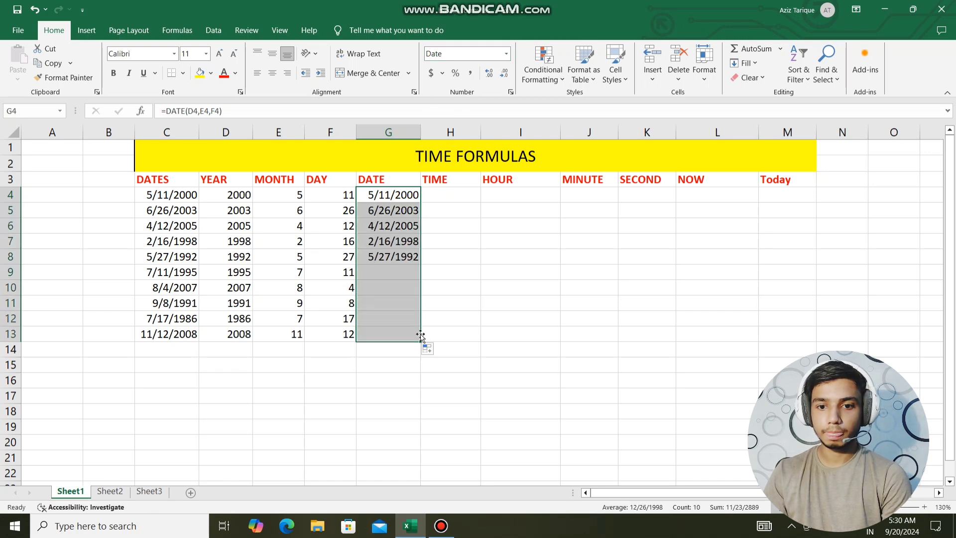
pyautogui.click(444, 282)
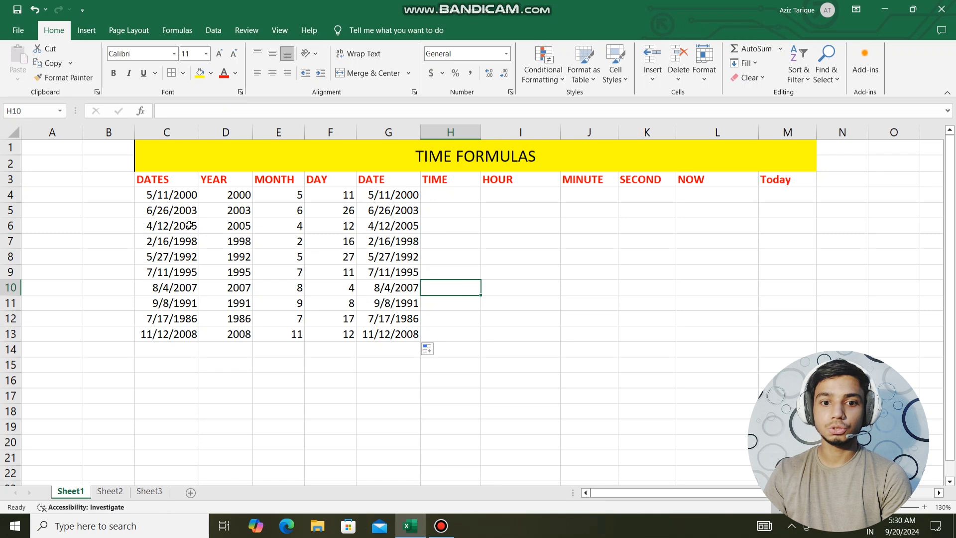
pyautogui.click(173, 214)
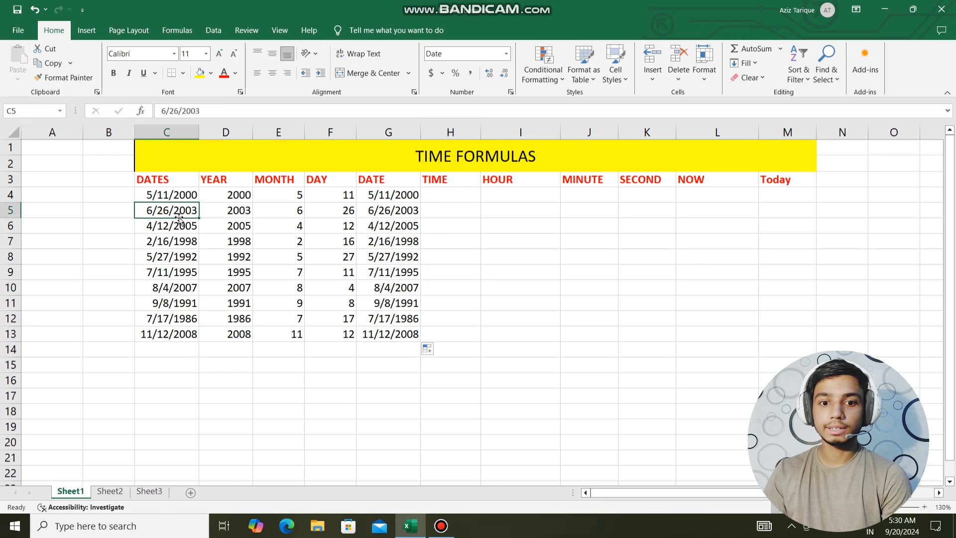
pyautogui.click(369, 211)
pyautogui.click(186, 231)
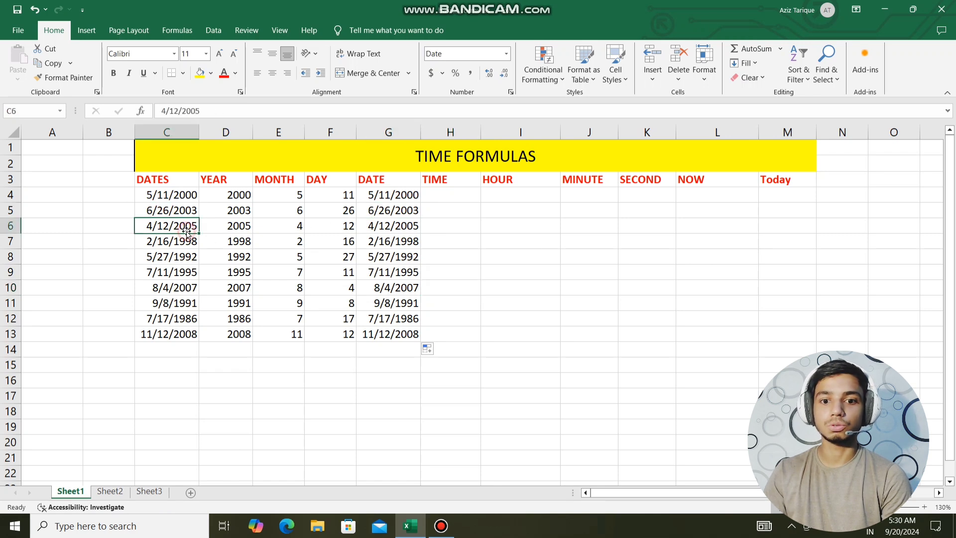
pyautogui.click(370, 232)
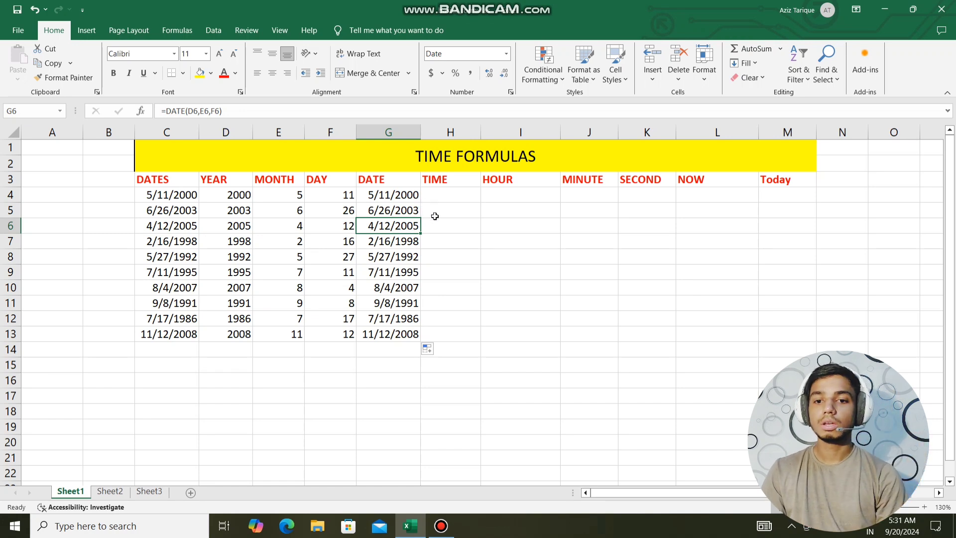
# Enter the formula =TIME(2,30,15) in cell H4 under the TIME heading
pyautogui.click(448, 197)
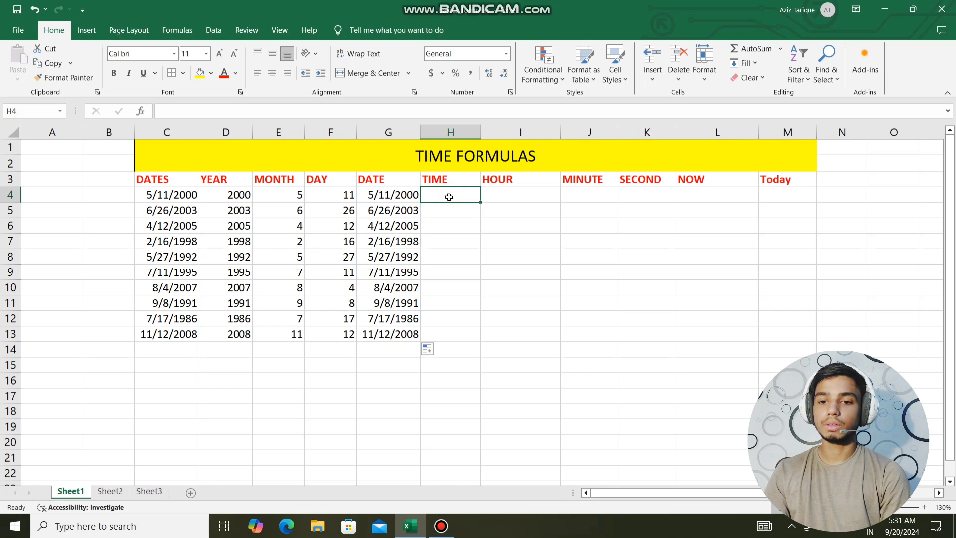
pyautogui.write('=')
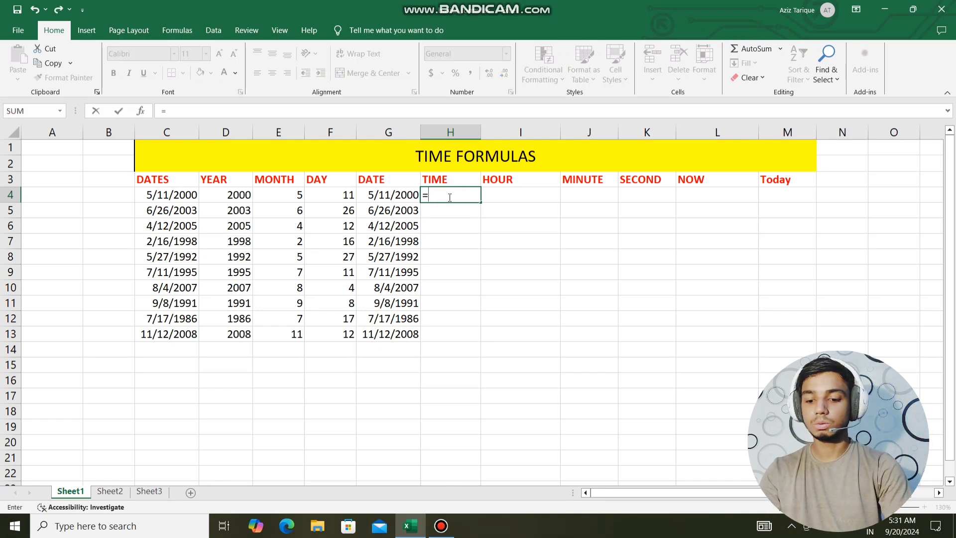
pyautogui.write('time')
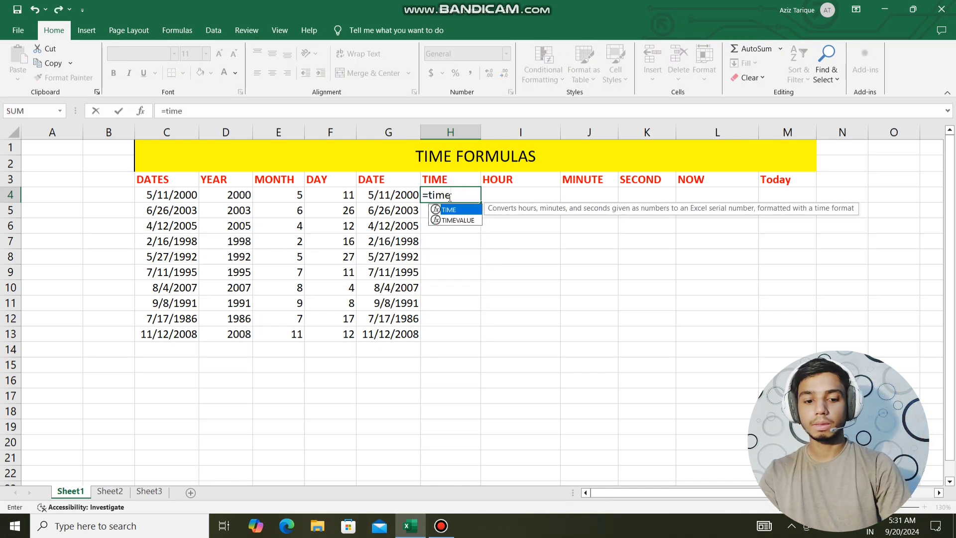
pyautogui.press('Tab')
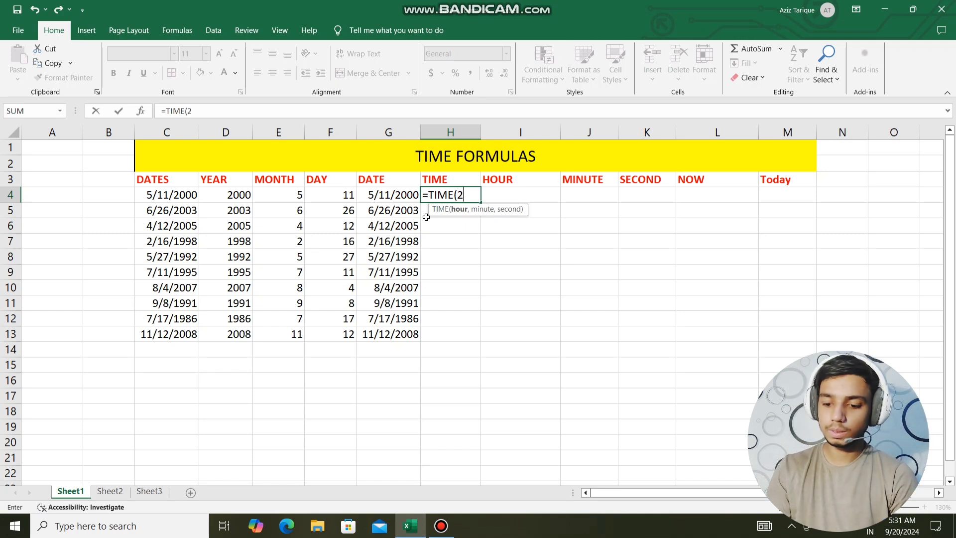
pyautogui.write(',')
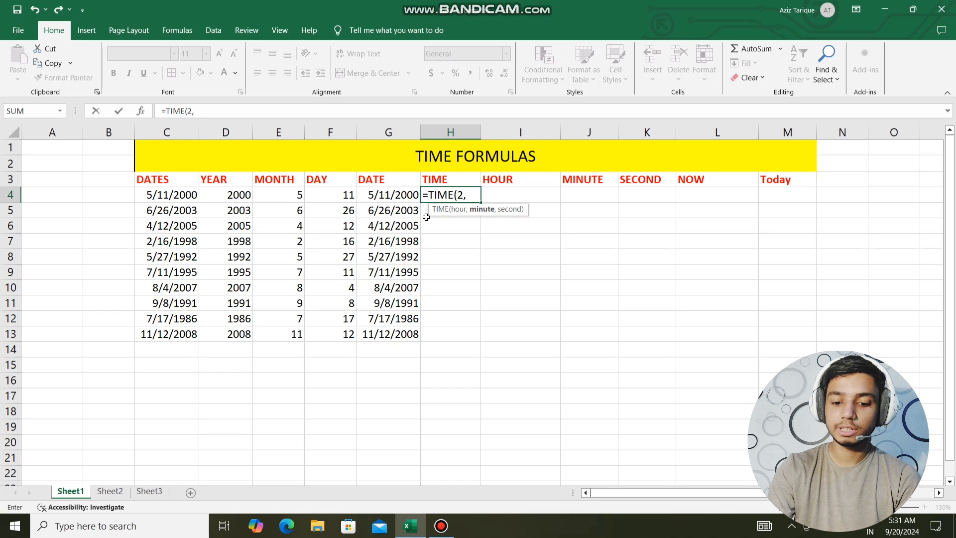
pyautogui.write('30')
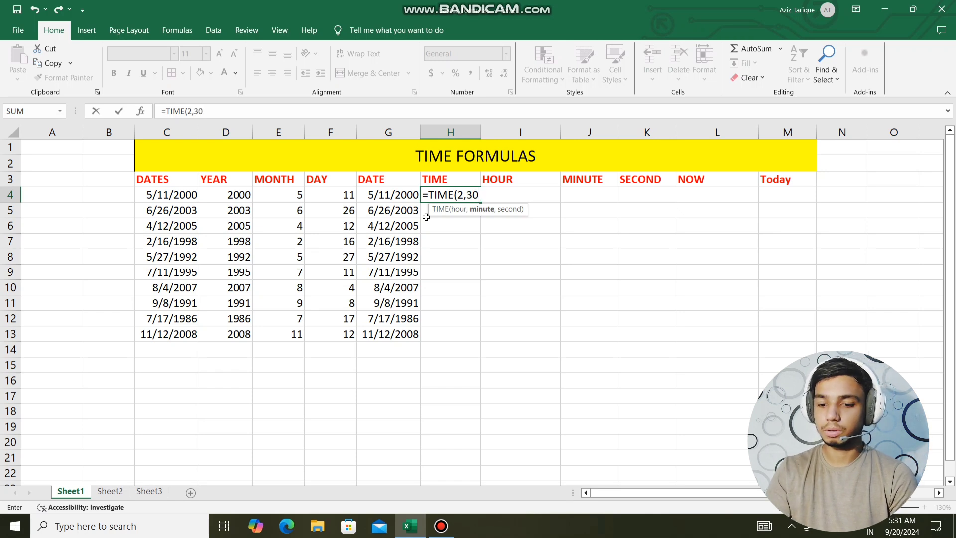
pyautogui.write(',15')
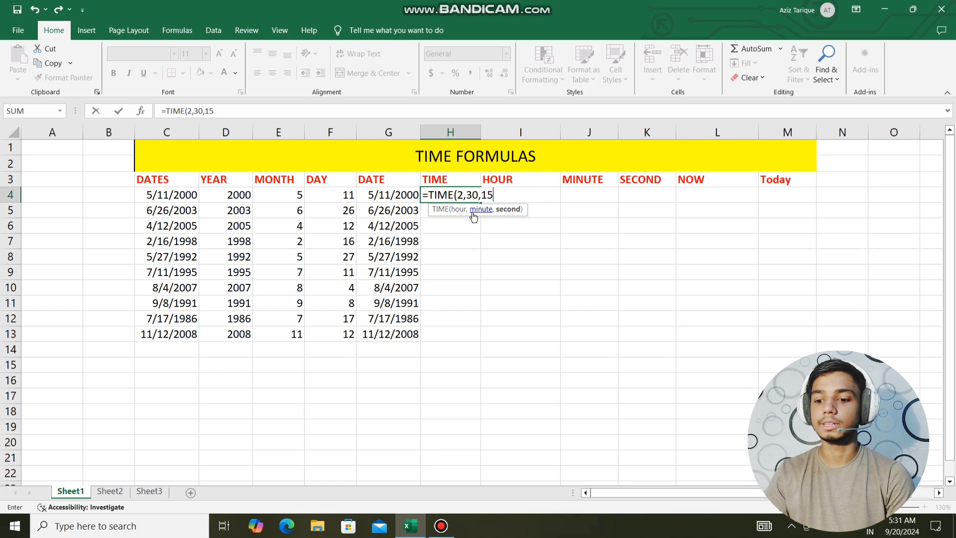
pyautogui.write(')')
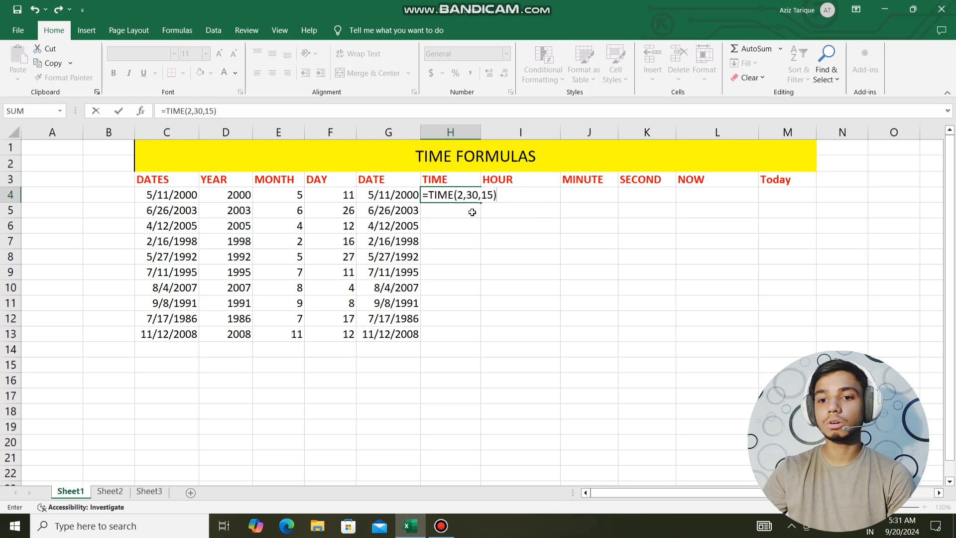
pyautogui.press('Return')
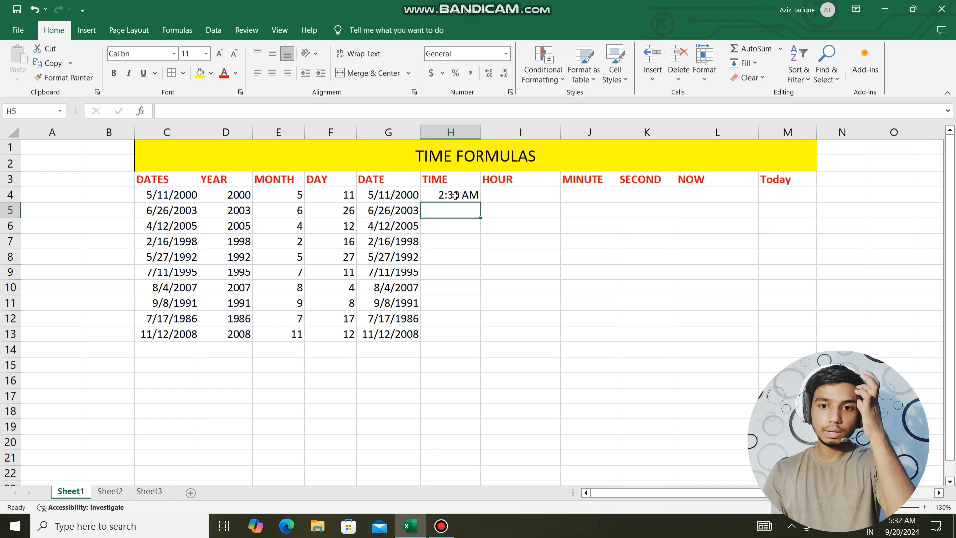
# Try the formula =TIME(26,61,15) in cell H4 in place of the existing one, and clear the cell
pyautogui.click(456, 195)
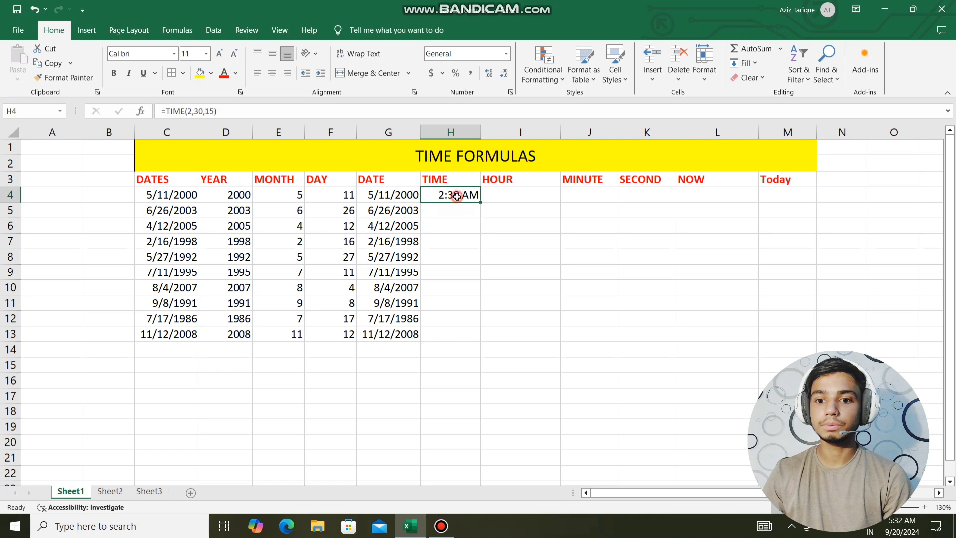
pyautogui.press('BackSpace')
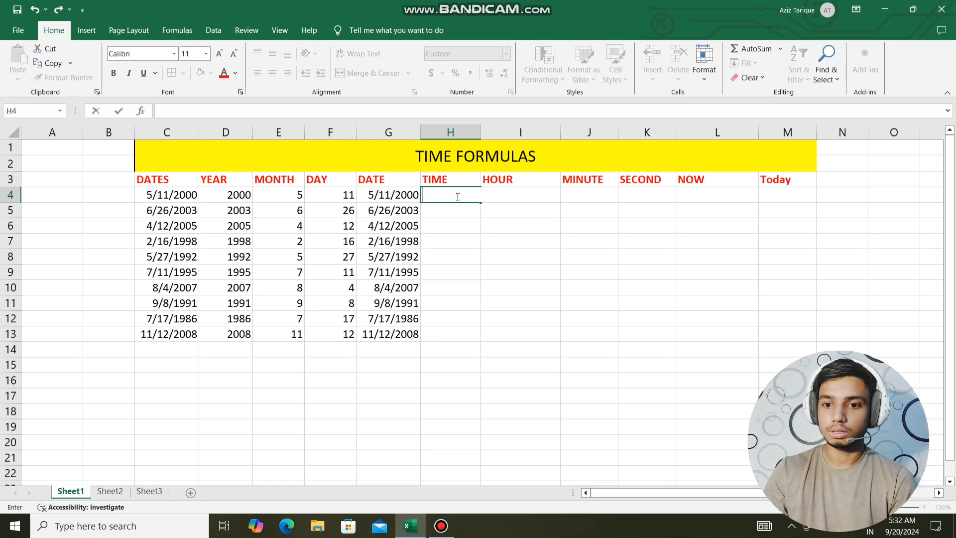
pyautogui.write('=time')
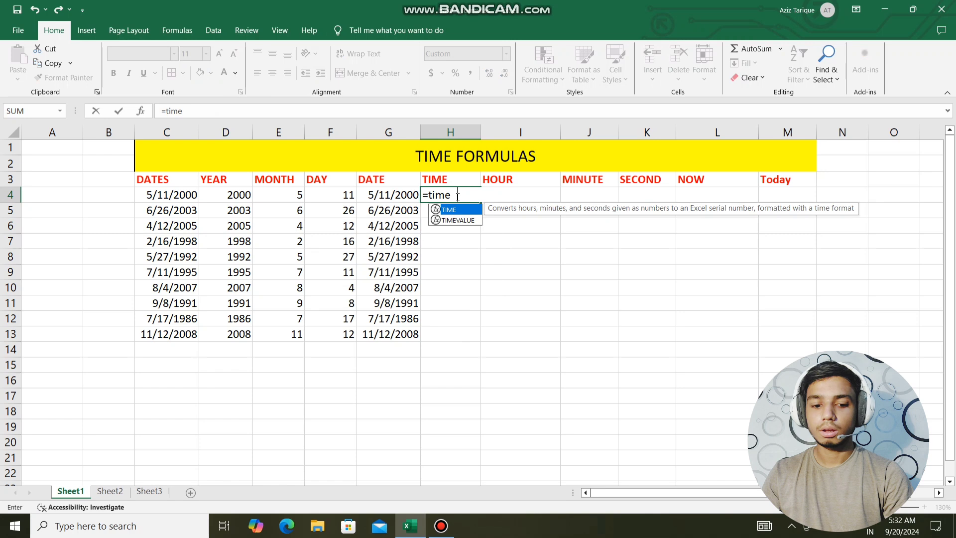
pyautogui.press('Tab')
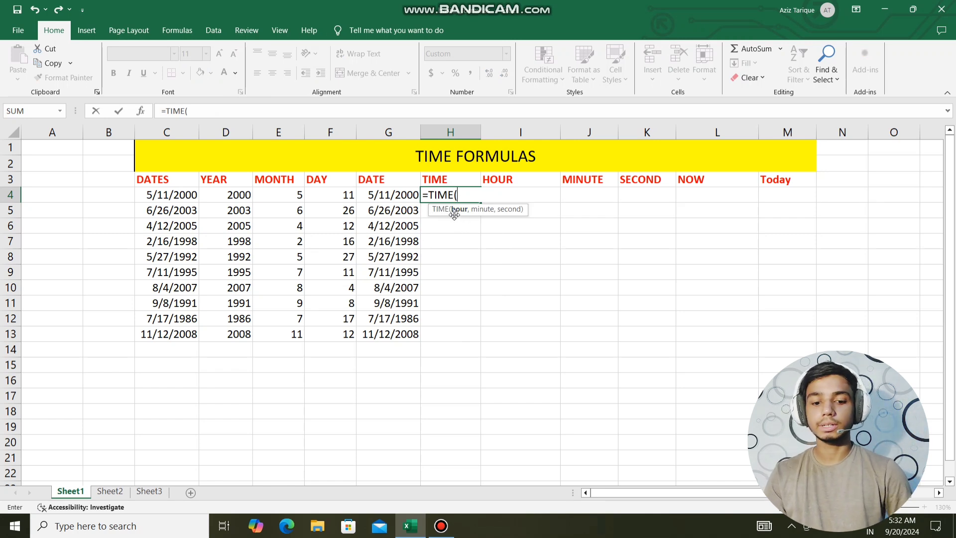
pyautogui.write('26')
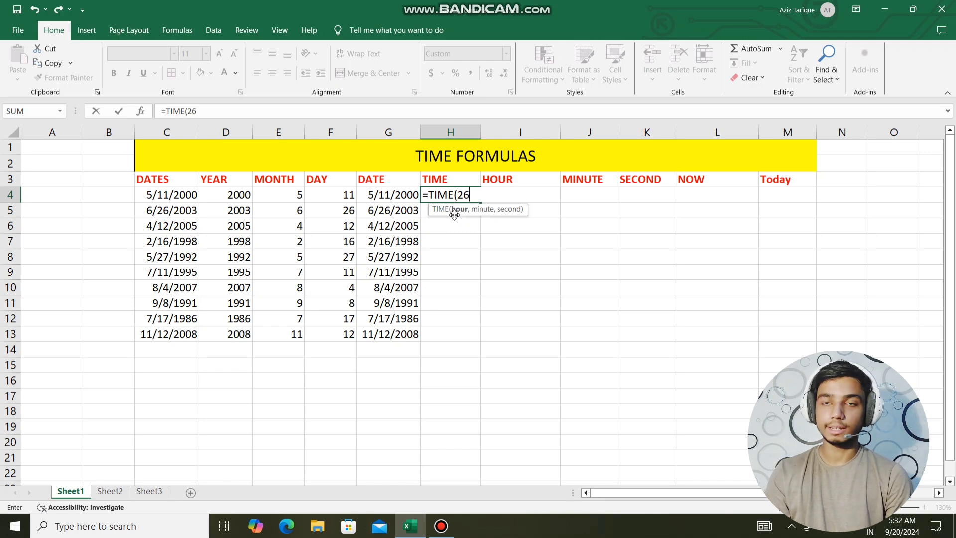
pyautogui.write(',')
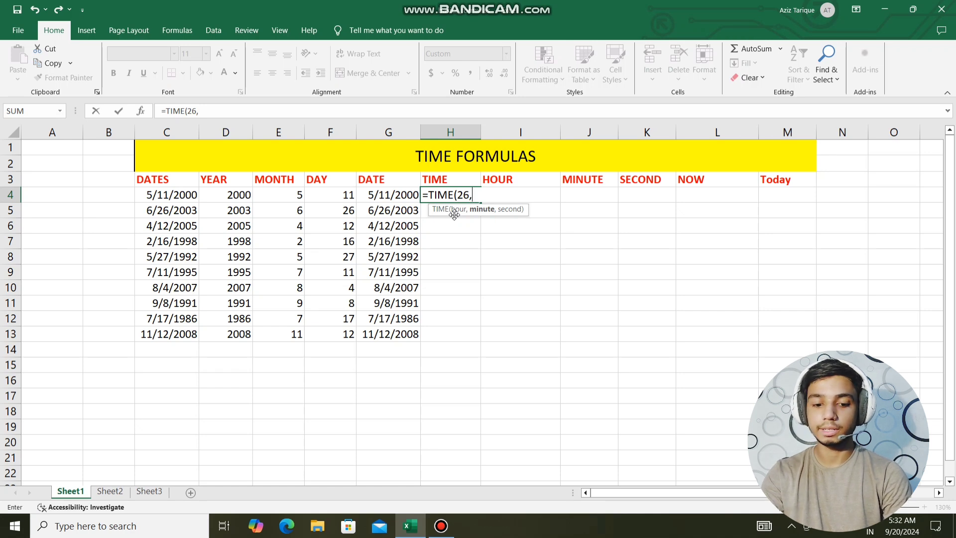
pyautogui.write('61,')
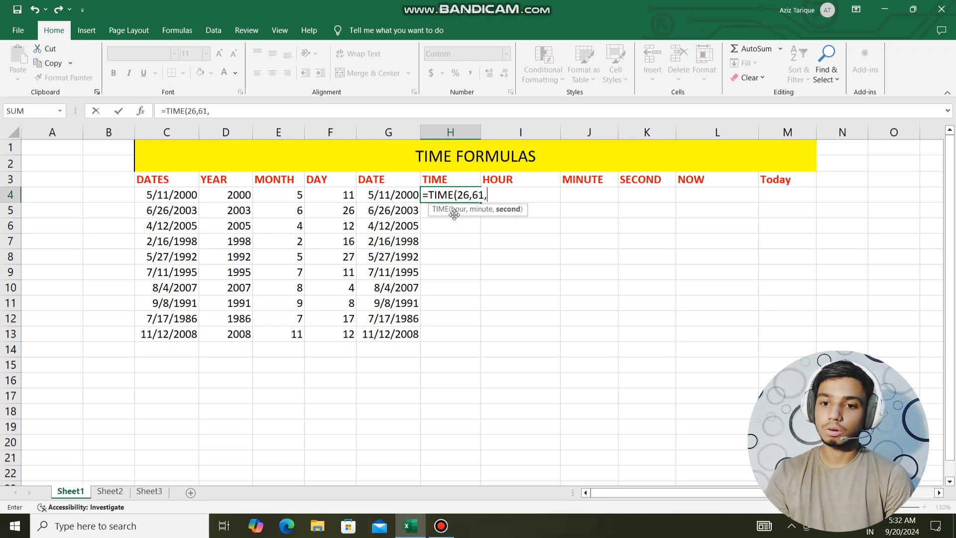
pyautogui.write('15')
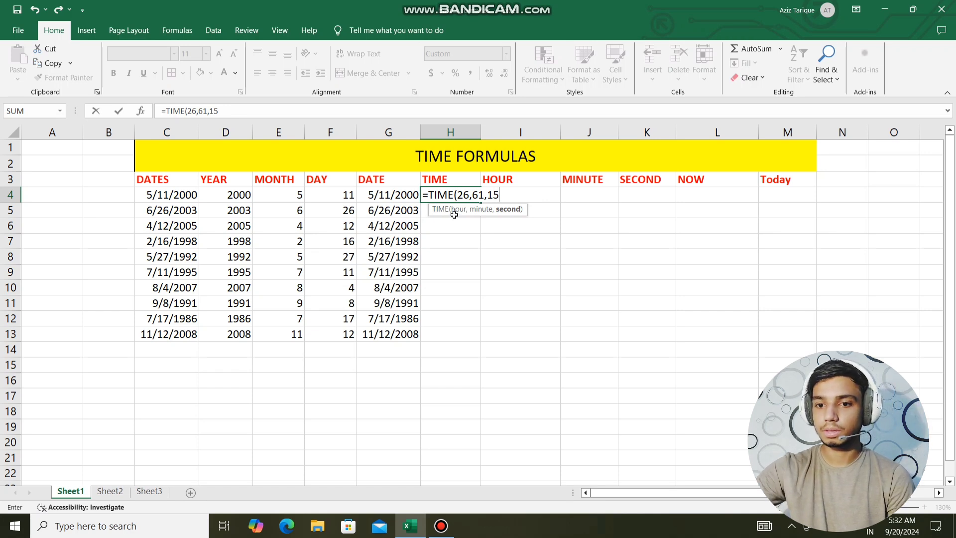
pyautogui.write(')')
pyautogui.press('Return')
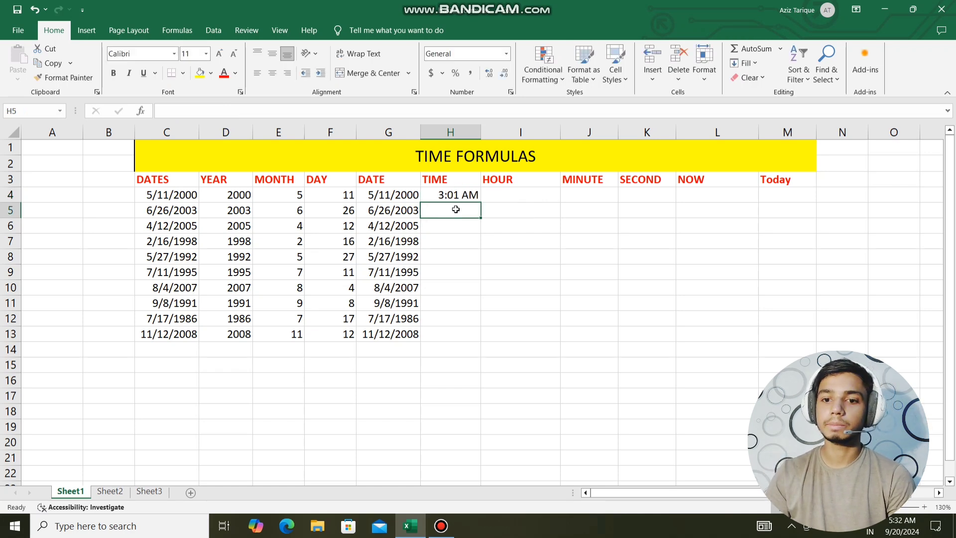
pyautogui.click(461, 197)
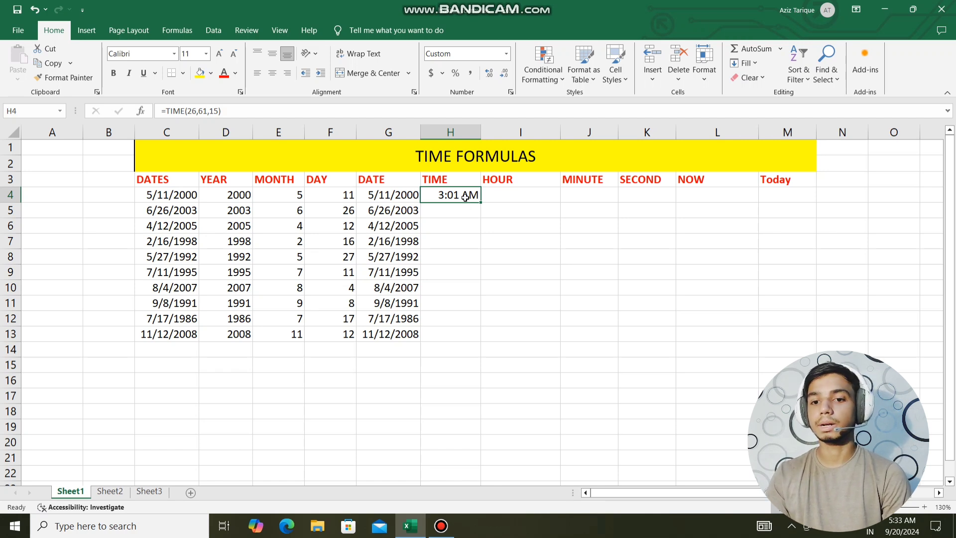
pyautogui.press('Delete')
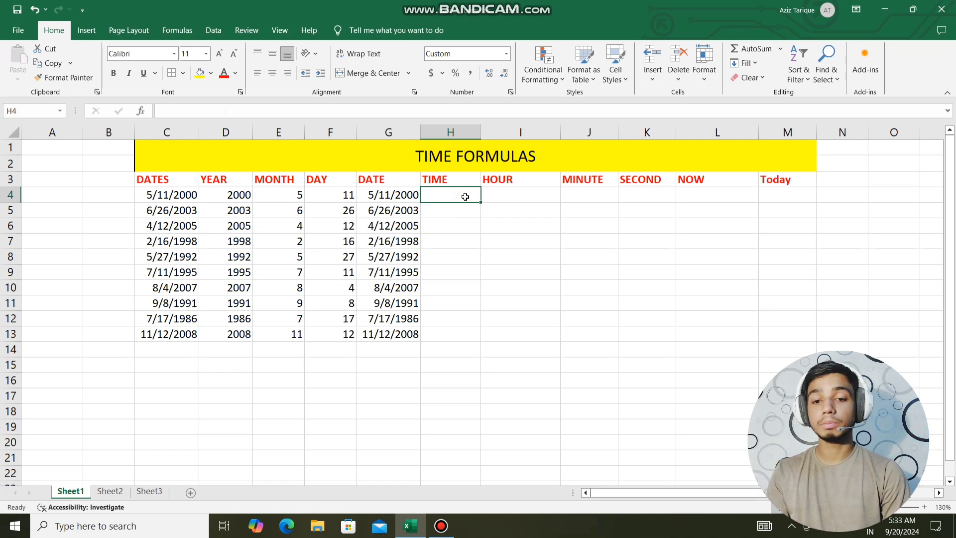
# Enter the formula =TIME(E4,F4,D4) in cell H4, using the month as hour, the day as minute and the year as second
pyautogui.click(244, 193)
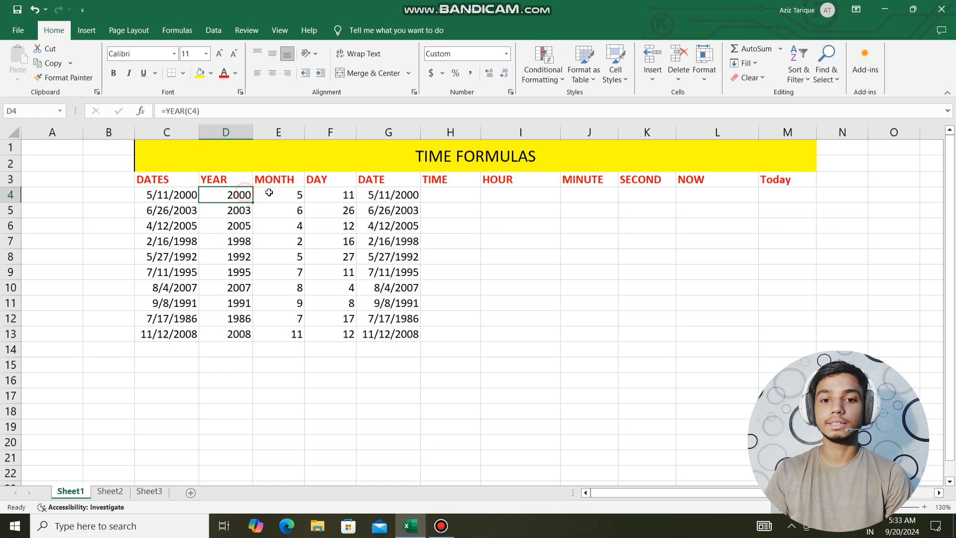
pyautogui.moveTo(269, 192); pyautogui.dragTo(344, 192)
pyautogui.click(439, 190)
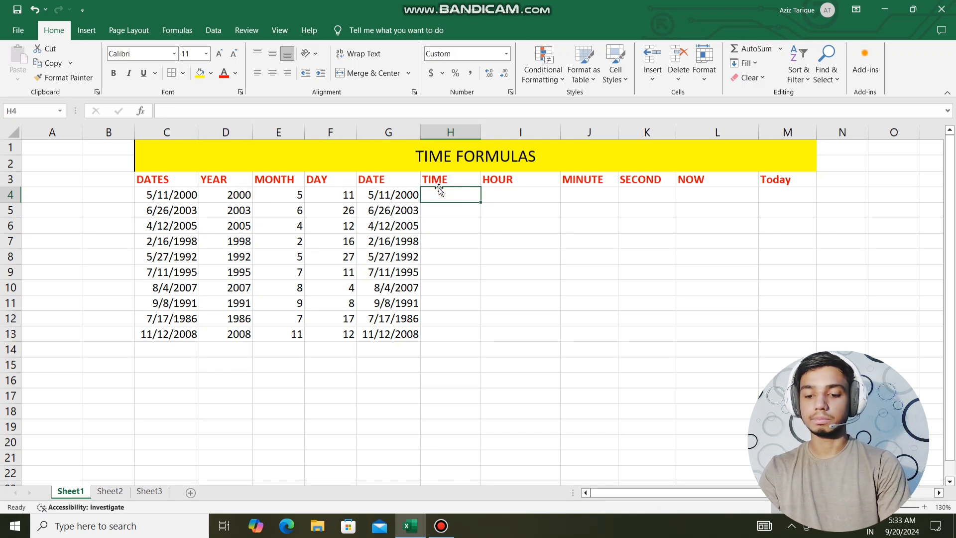
pyautogui.write('=time')
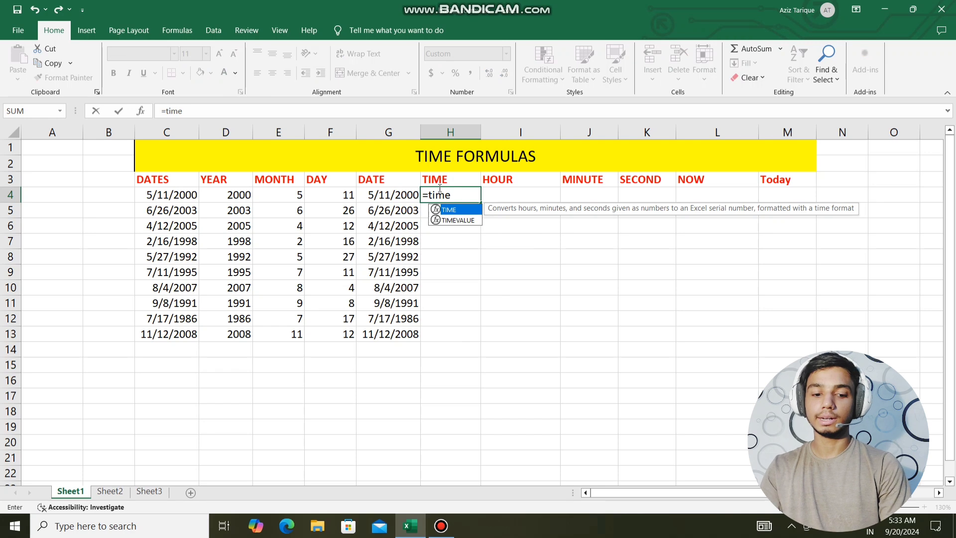
pyautogui.press('Tab')
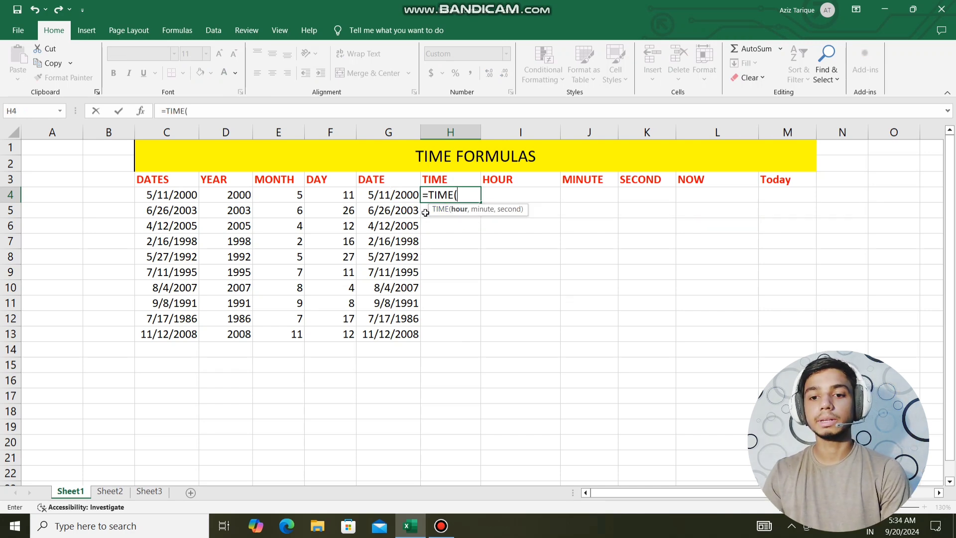
pyautogui.click(288, 195)
pyautogui.write(',')
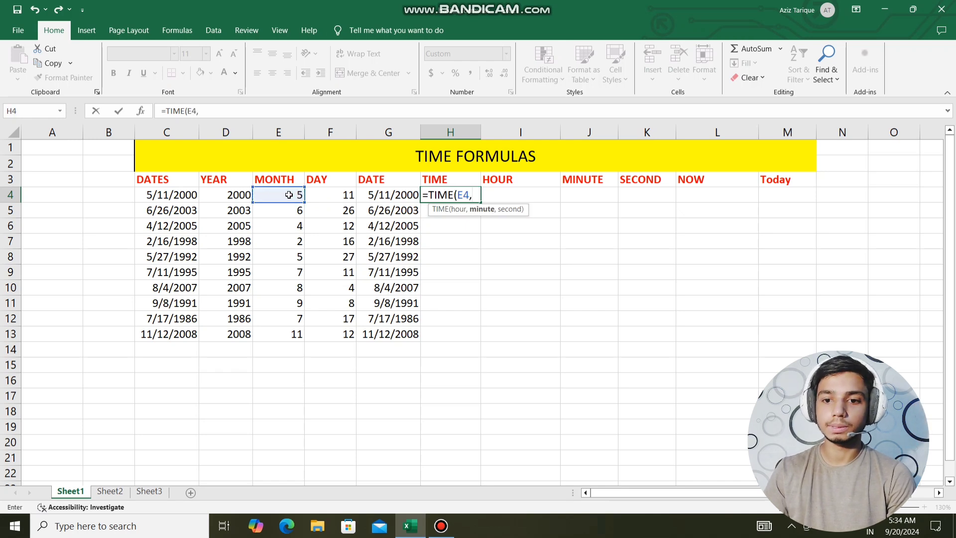
pyautogui.click(337, 197)
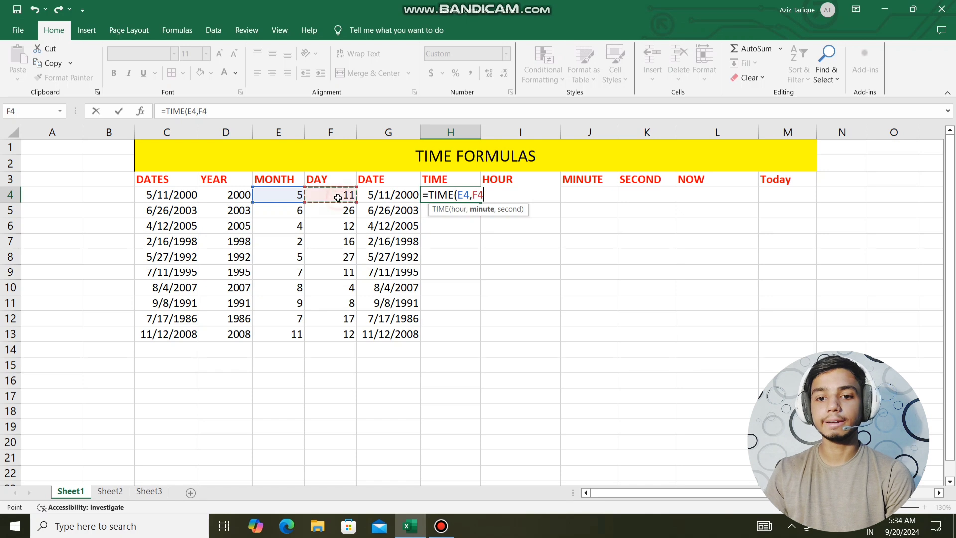
pyautogui.write(',')
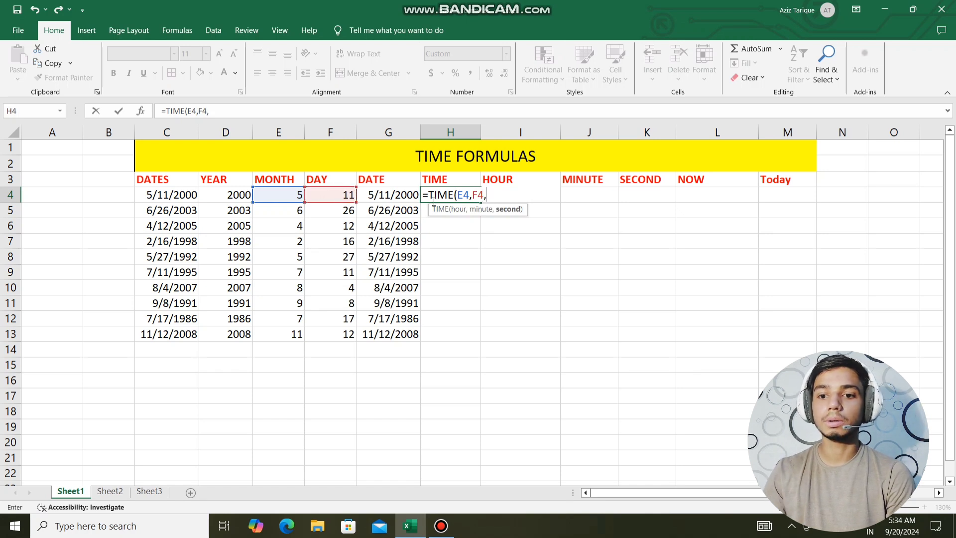
pyautogui.click(236, 198)
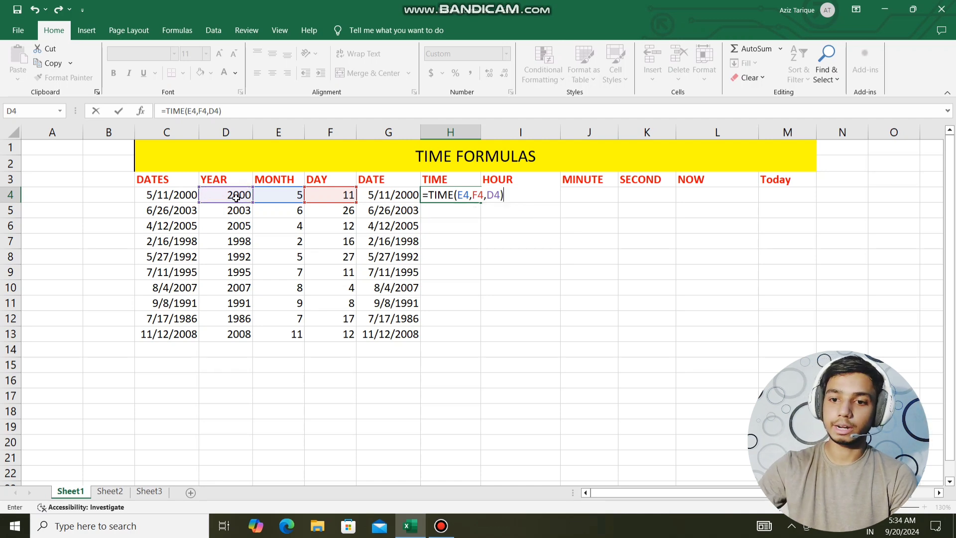
pyautogui.press('Return')
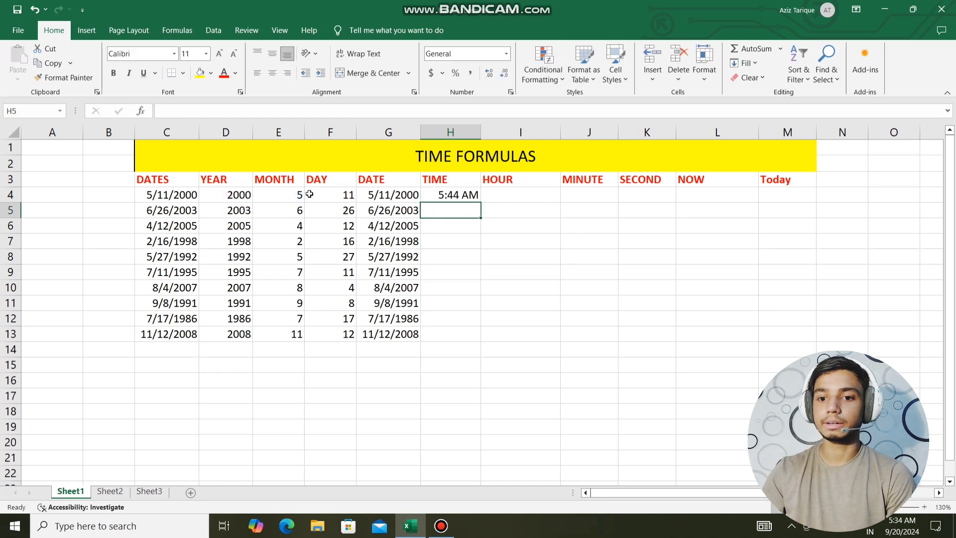
# Copy the TIME formula from H4 down through H13 and check the row 5 time against its month, day and year values
pyautogui.click(462, 196)
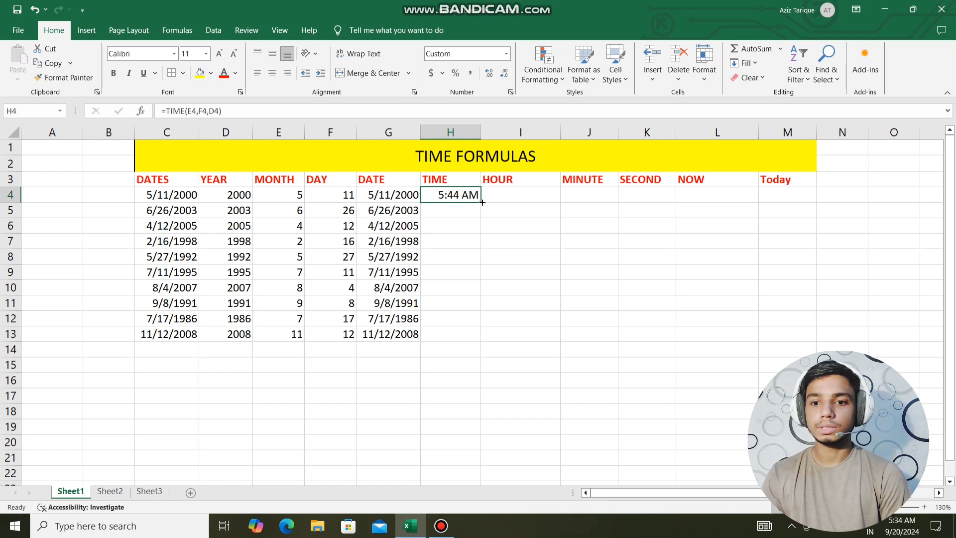
pyautogui.moveTo(482, 202); pyautogui.dragTo(482, 340)
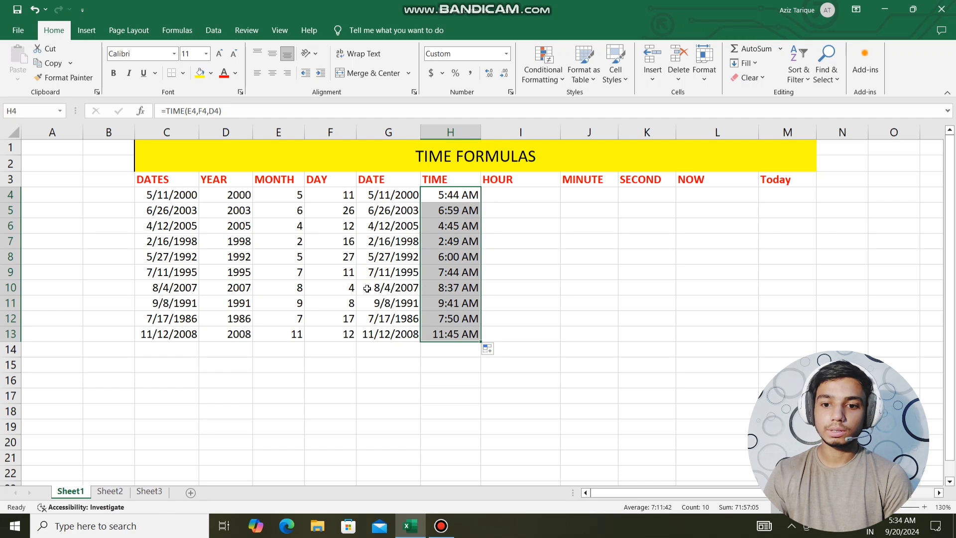
pyautogui.click(448, 255)
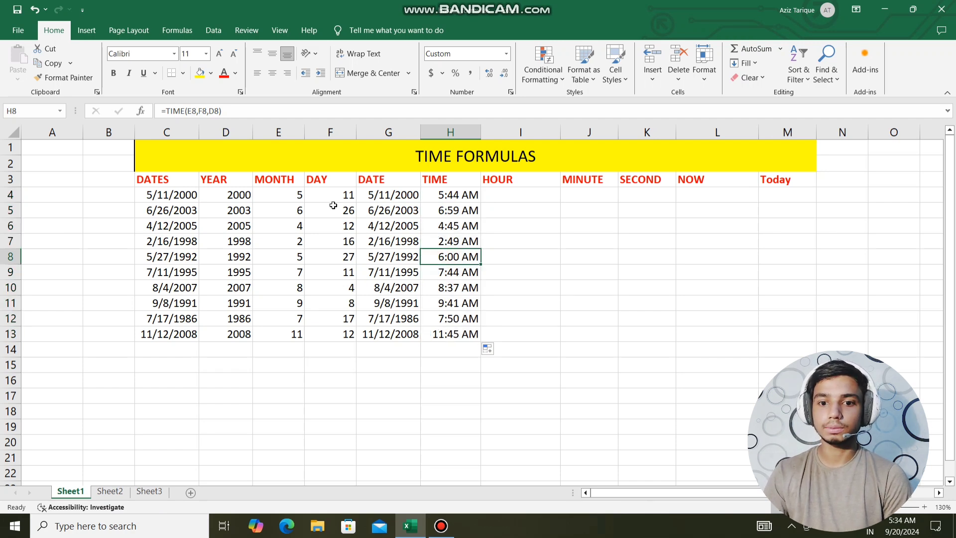
pyautogui.click(280, 213)
pyautogui.click(442, 212)
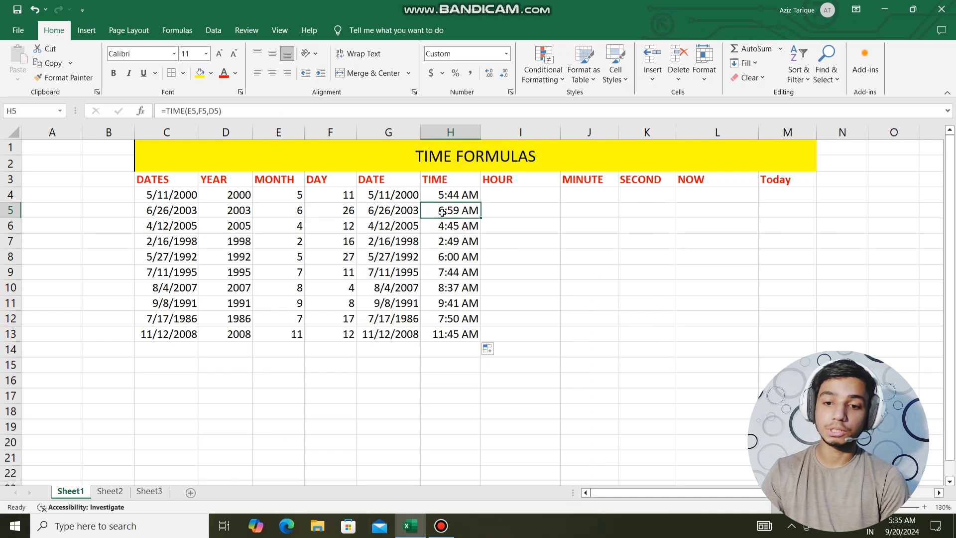
pyautogui.click(347, 215)
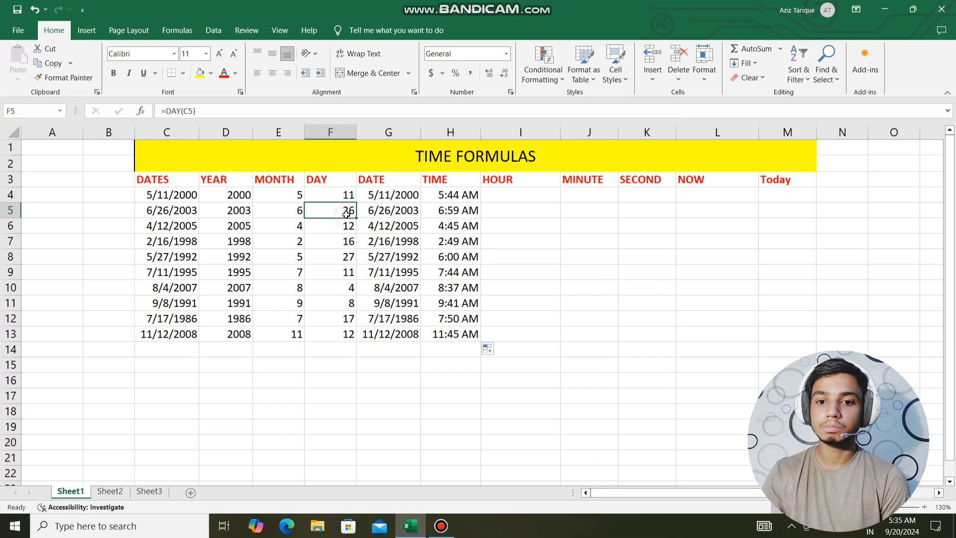
pyautogui.click(245, 213)
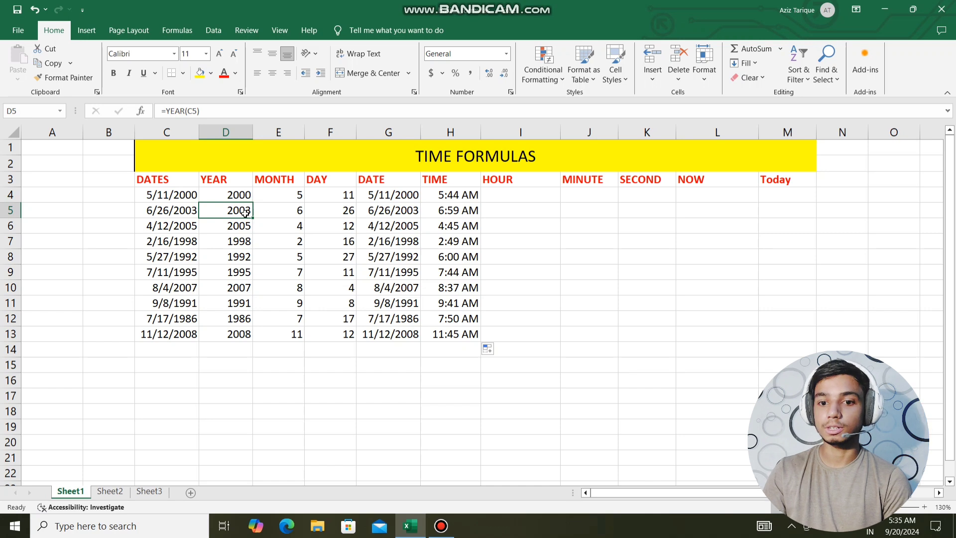
pyautogui.click(348, 212)
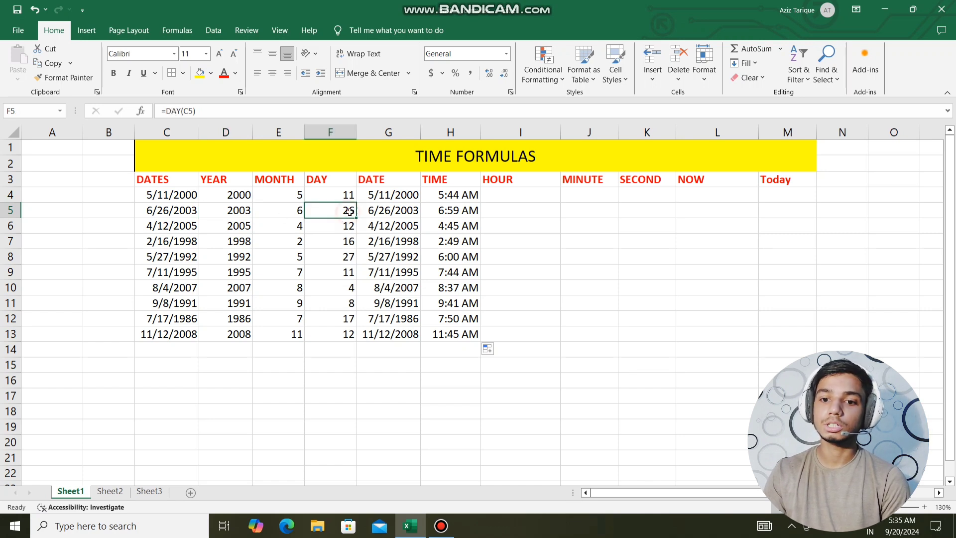
pyautogui.click(456, 214)
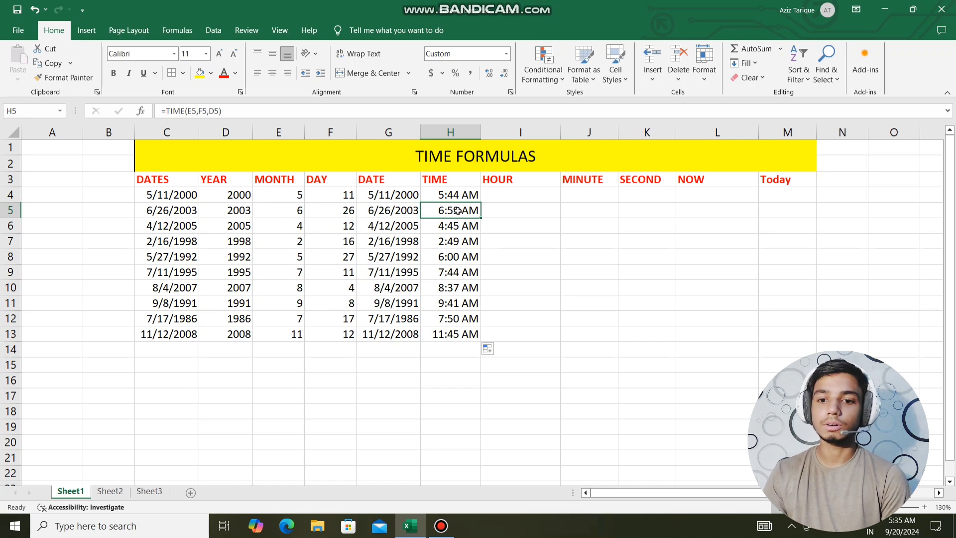
pyautogui.click(505, 196)
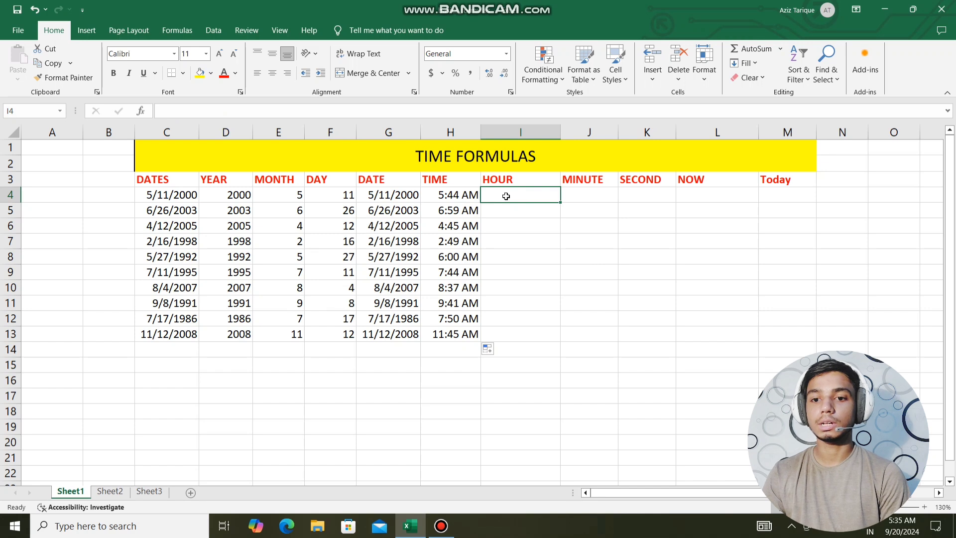
pyautogui.write('-ho')
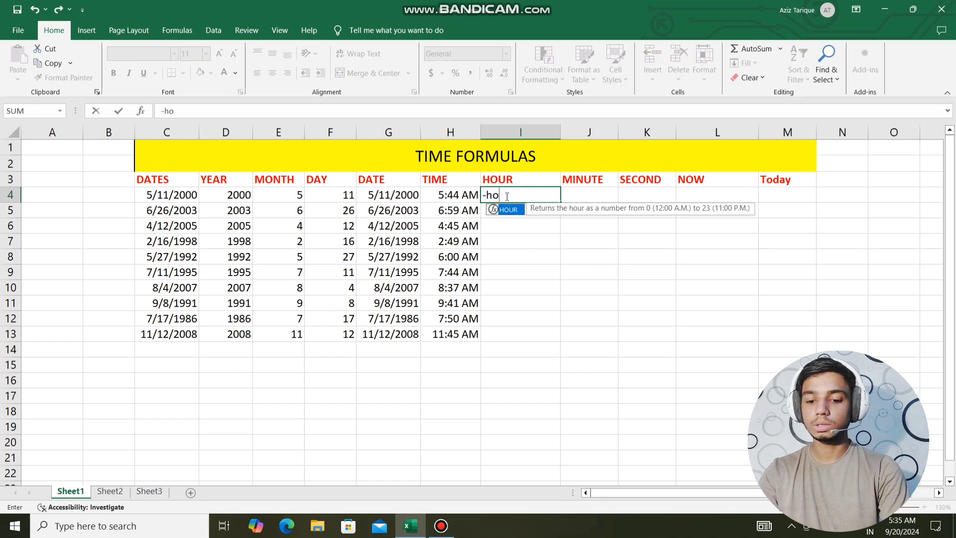
pyautogui.write('u')
pyautogui.press('Tab')
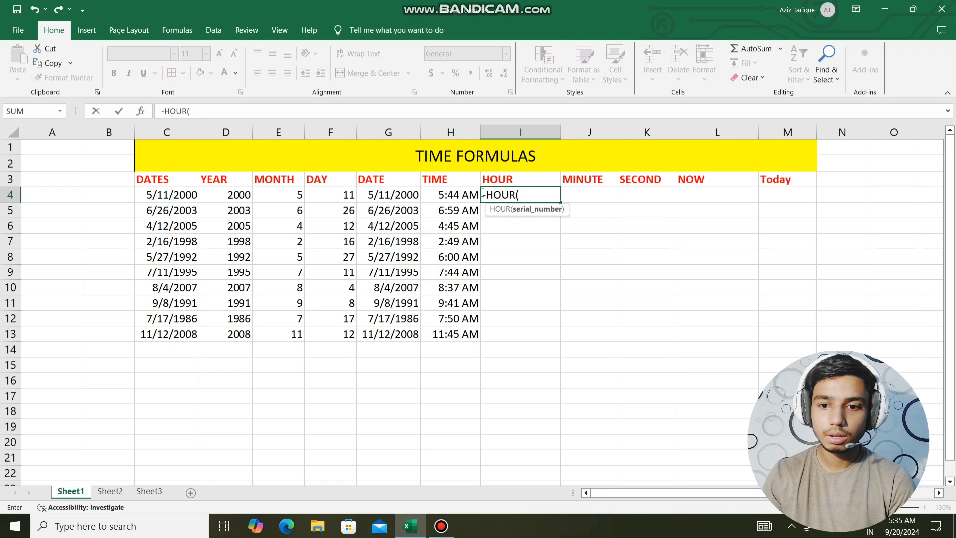
pyautogui.click(487, 195)
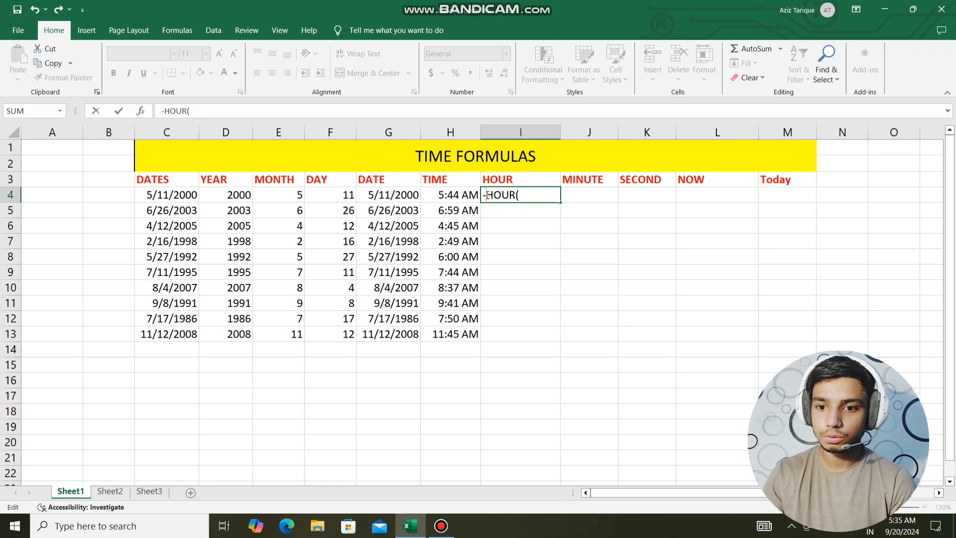
pyautogui.press('BackSpace')
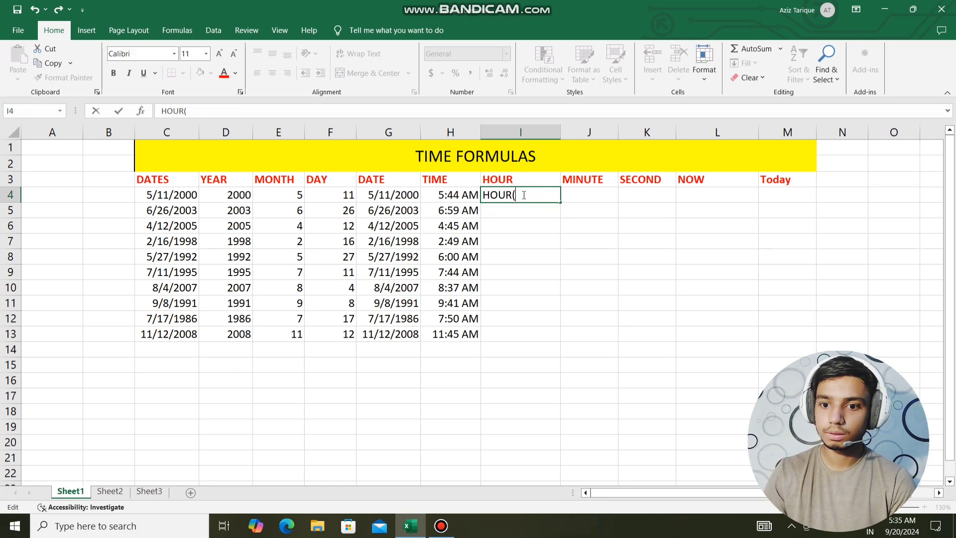
pyautogui.press('BackSpace')
pyautogui.press('BackSpace')
pyautogui.press('BackSpace')
pyautogui.press('BackSpace')
# Enter the formula =HOUR(H4) in cell I4 under the HOUR heading
pyautogui.write('=')
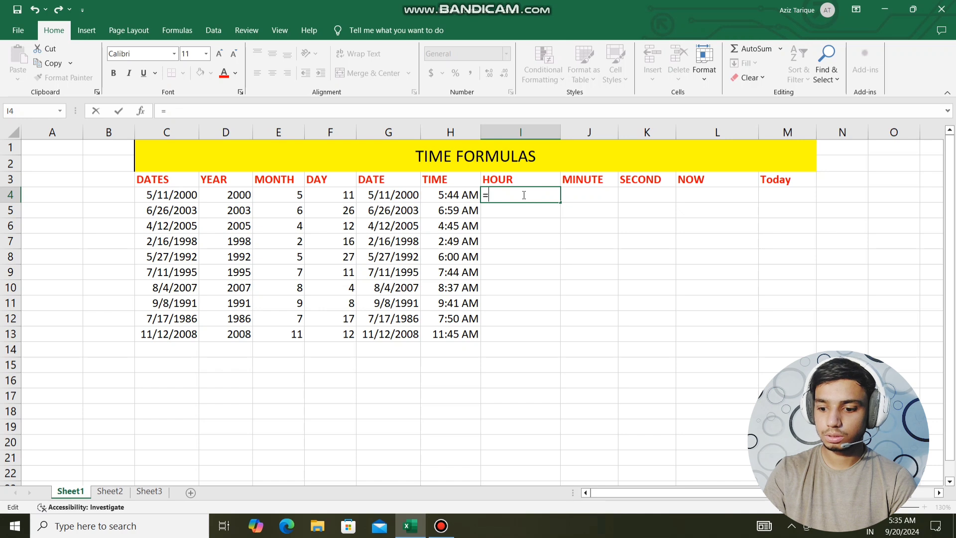
pyautogui.write('hor')
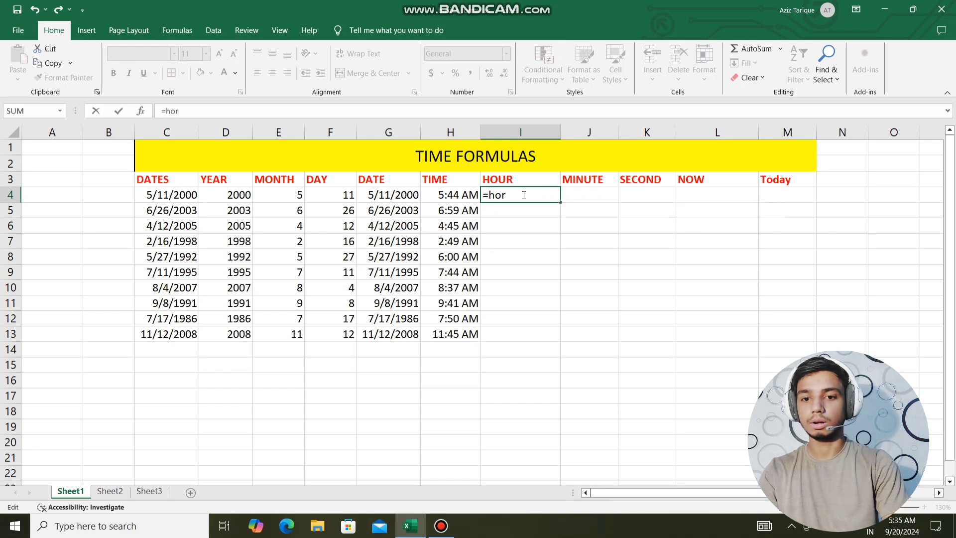
pyautogui.press('BackSpace')
pyautogui.press('Tab')
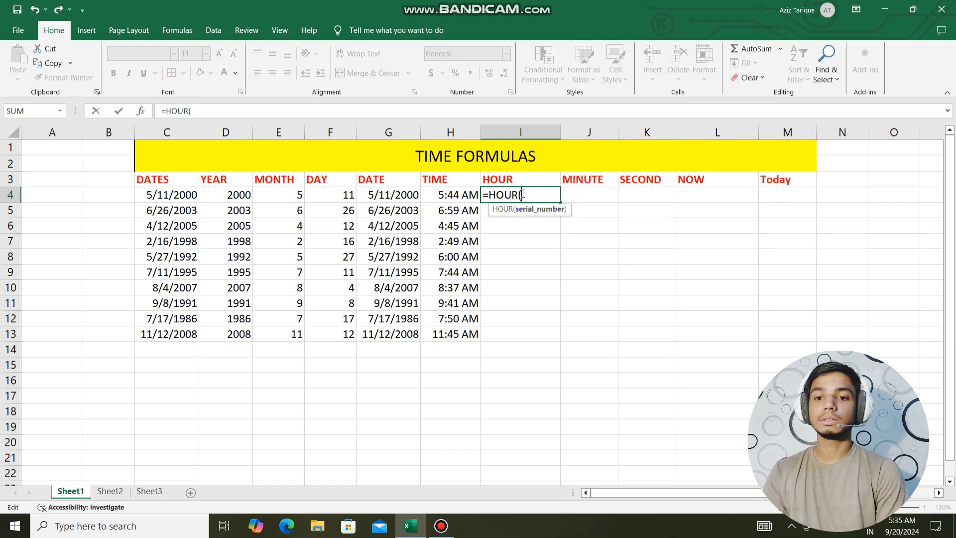
pyautogui.click(448, 196)
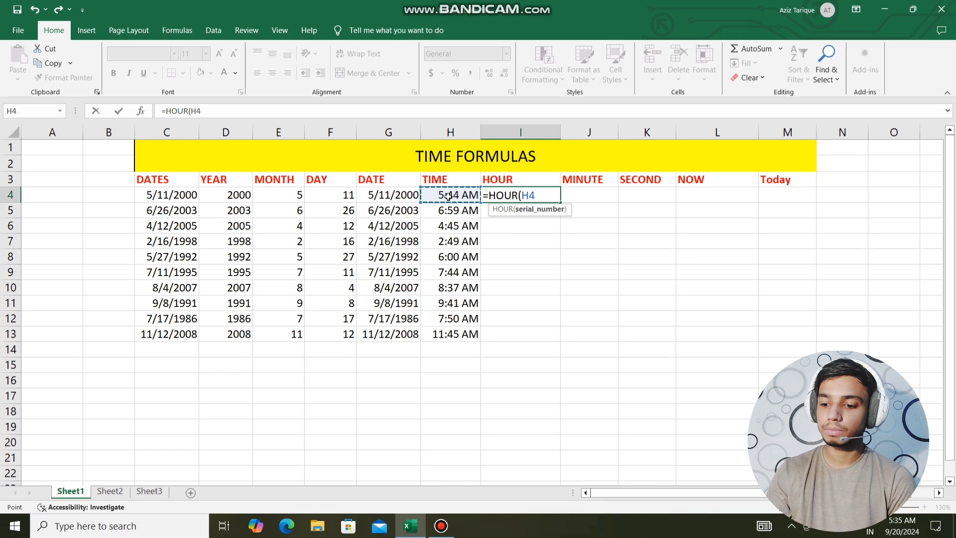
pyautogui.write(')')
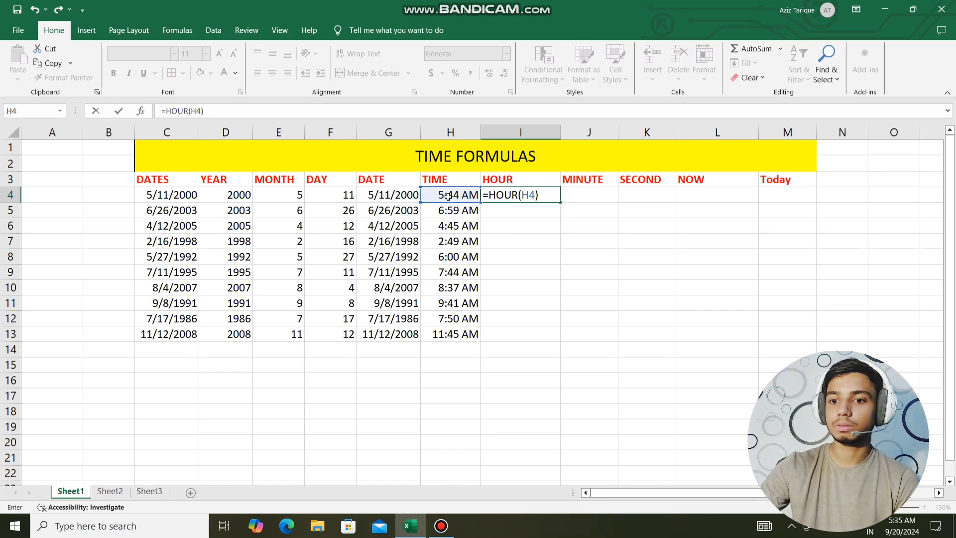
pyautogui.press('Return')
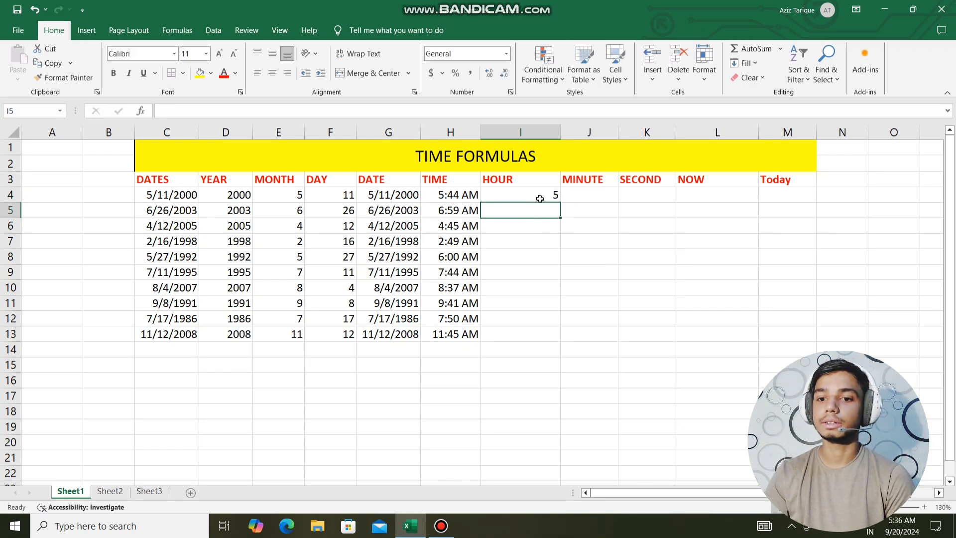
# Compare the row 4 hour with its time value, and copy the HOUR formula from I4 down through I13
pyautogui.click(437, 204)
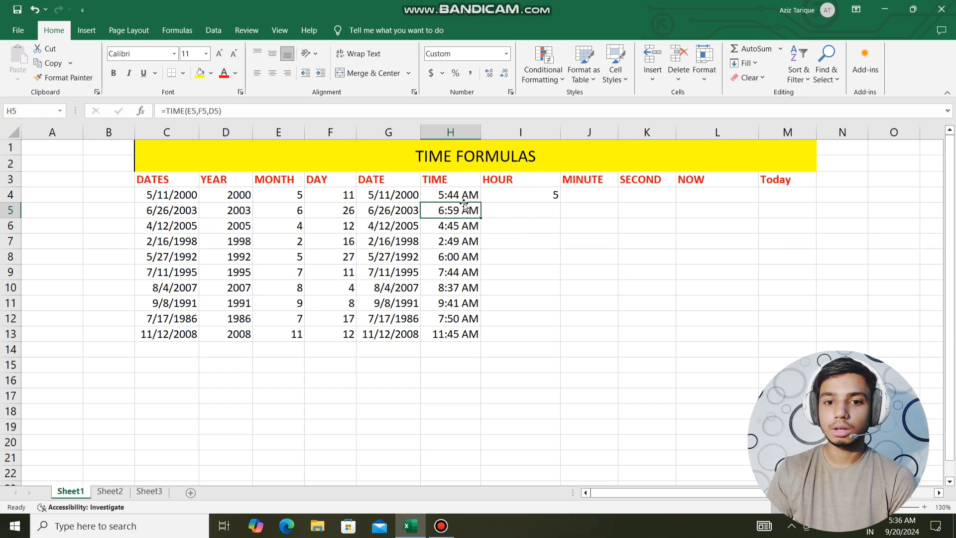
pyautogui.click(528, 196)
pyautogui.click(454, 198)
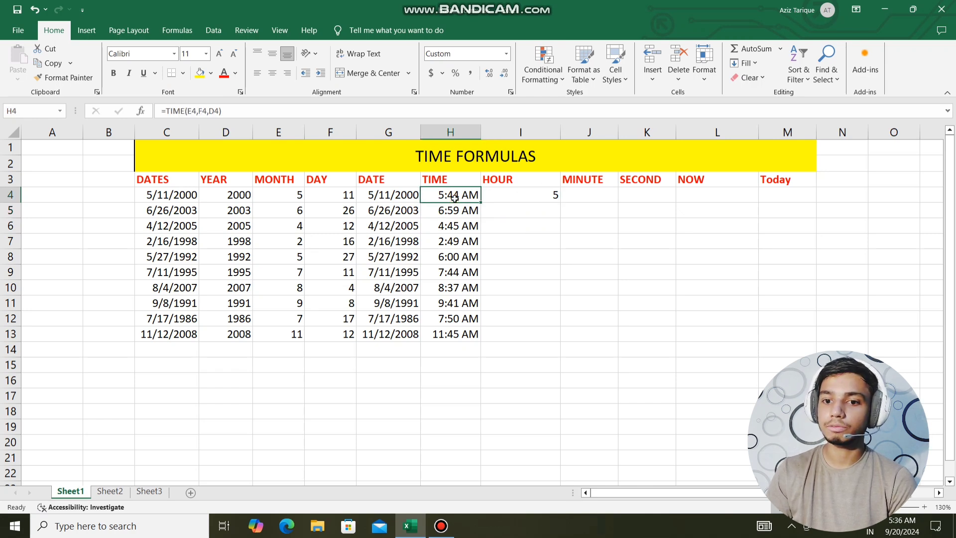
pyautogui.click(503, 198)
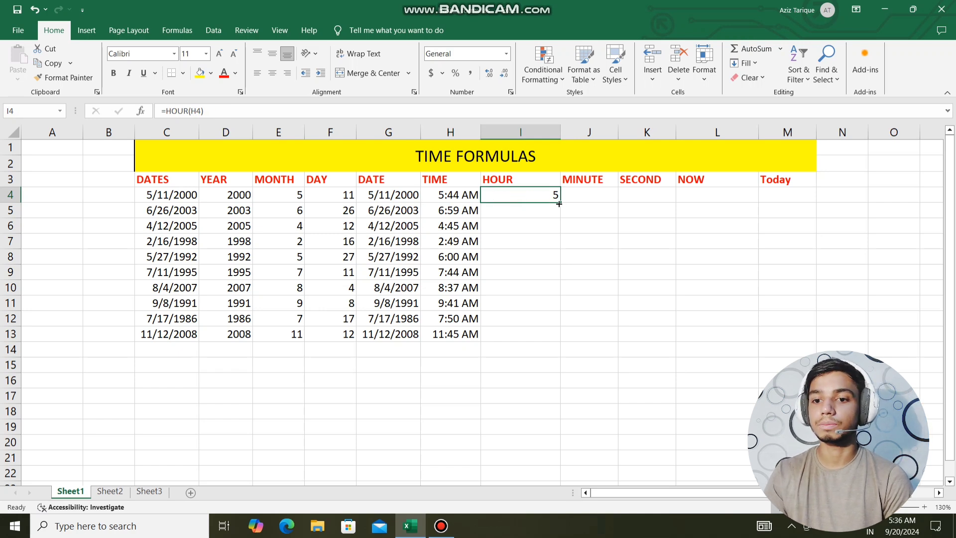
pyautogui.moveTo(557, 203); pyautogui.dragTo(567, 337)
pyautogui.click(582, 232)
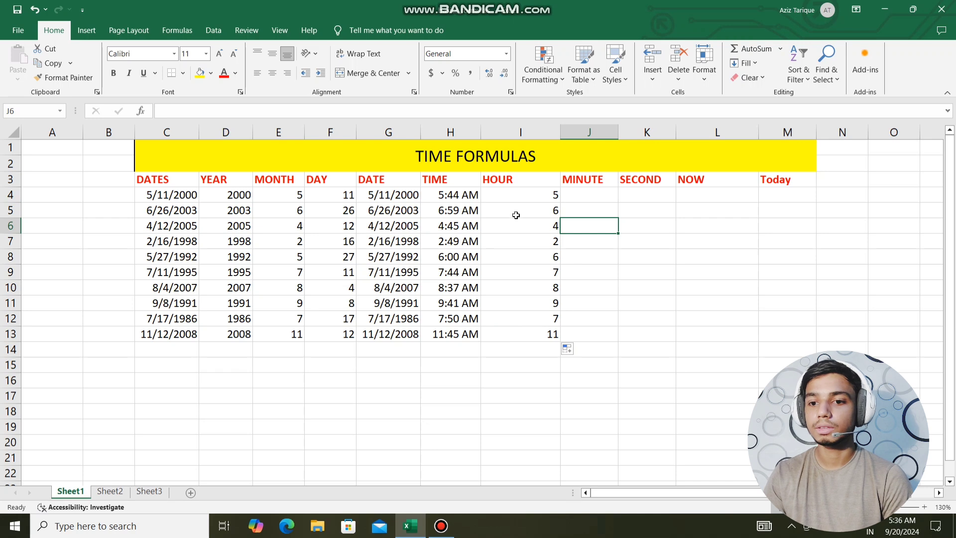
# Enter the formula =MINUTE(H4) in cell J4 under the MINUTE heading and copy it down through J13
pyautogui.click(587, 192)
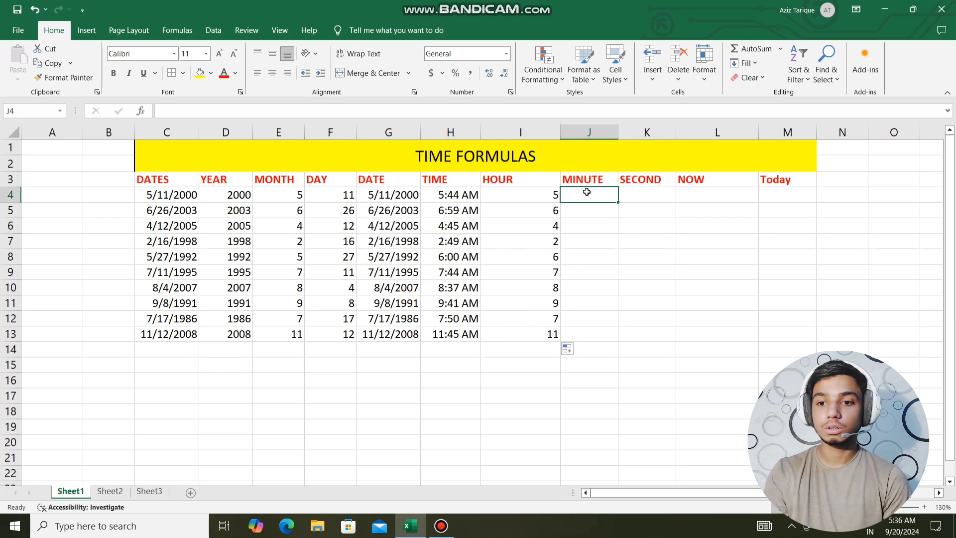
pyautogui.write('=minur')
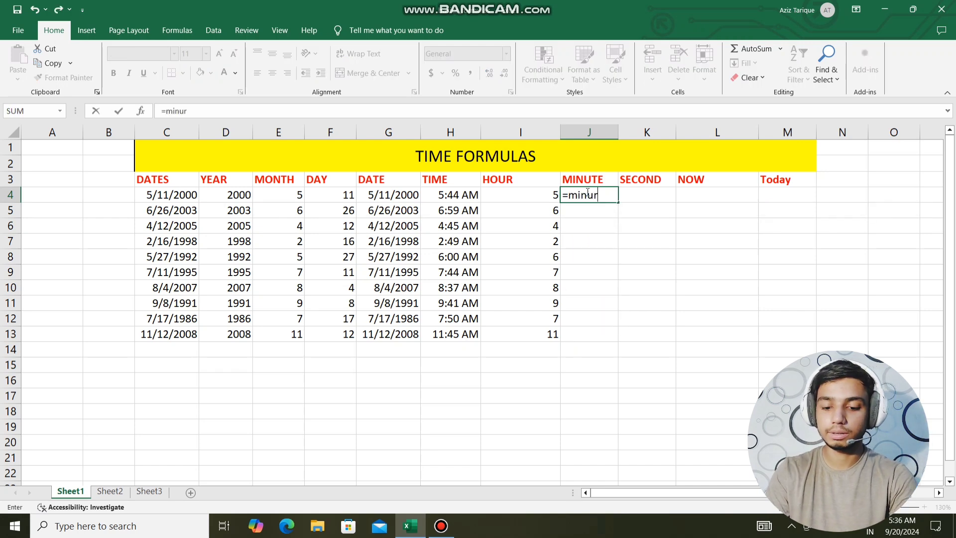
pyautogui.press('BackSpace')
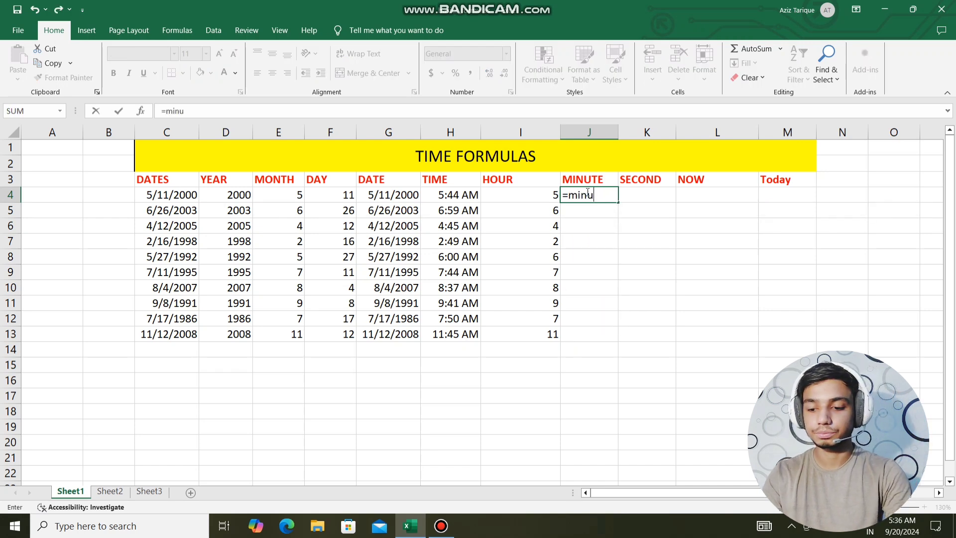
pyautogui.write('t')
pyautogui.press('Tab')
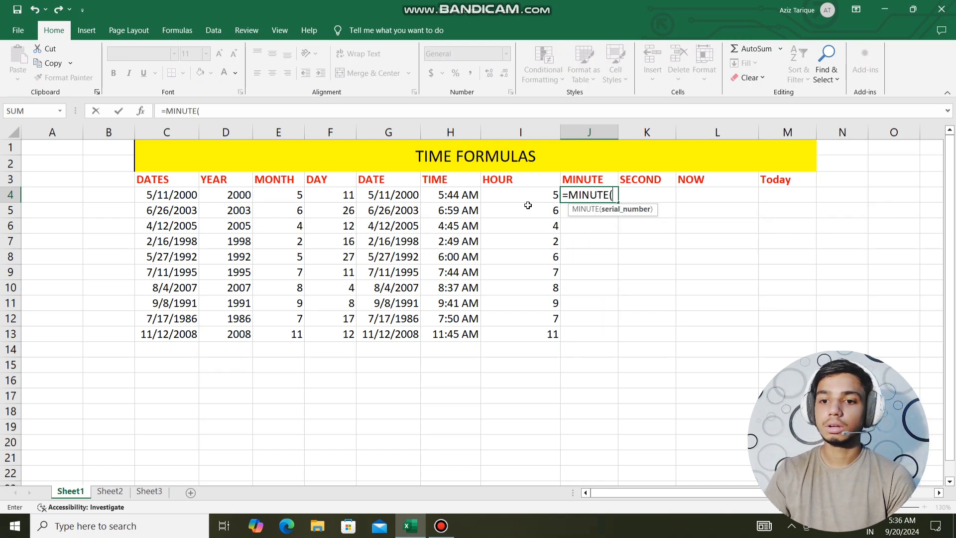
pyautogui.click(461, 196)
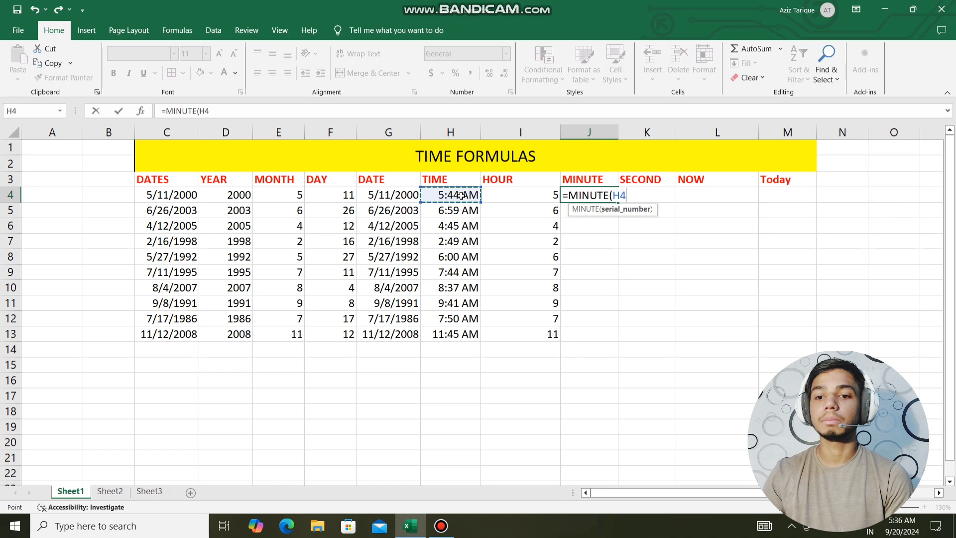
pyautogui.write(')')
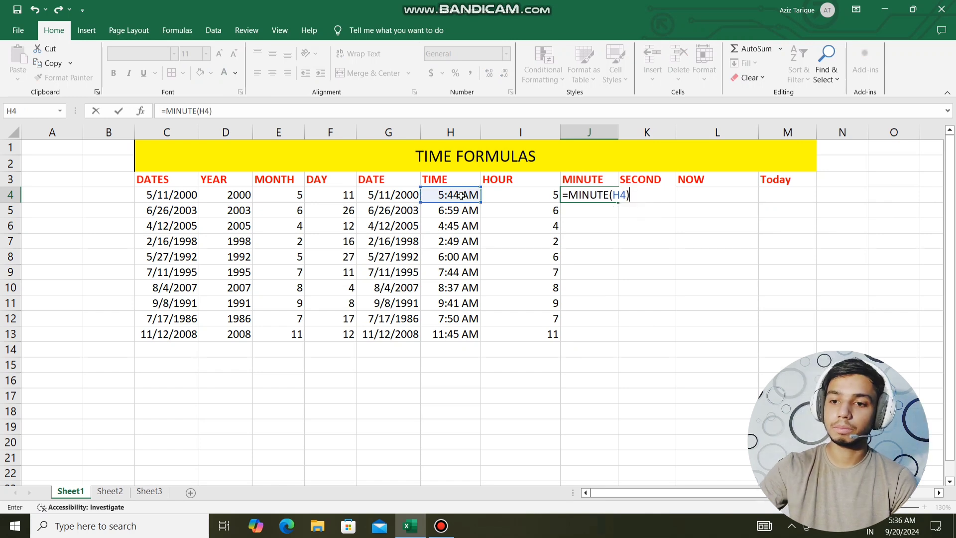
pyautogui.press('Return')
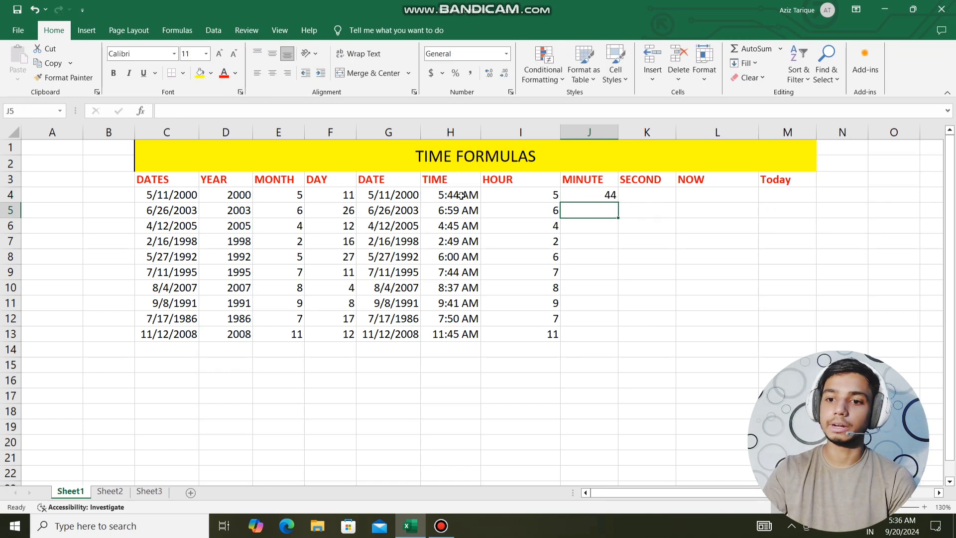
pyautogui.click(585, 196)
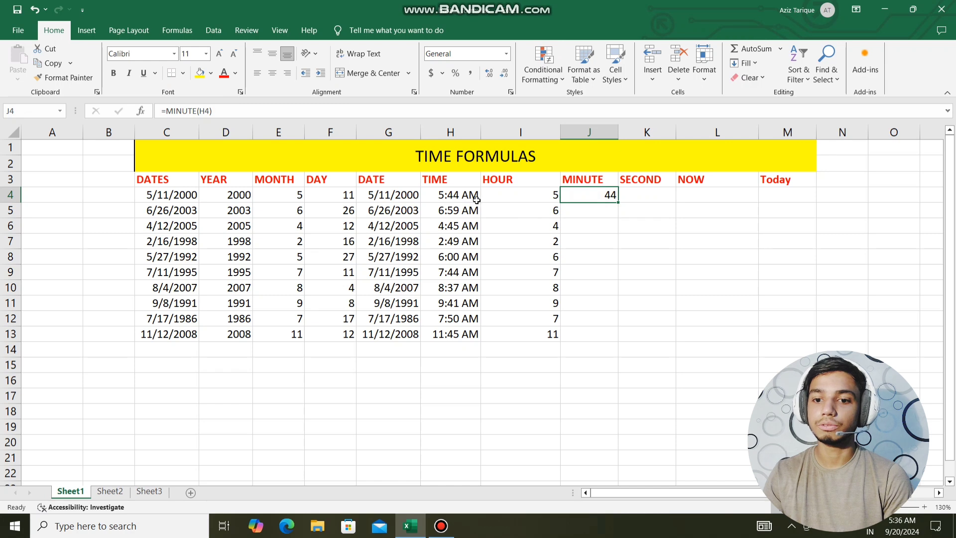
pyautogui.moveTo(618, 202); pyautogui.dragTo(607, 343)
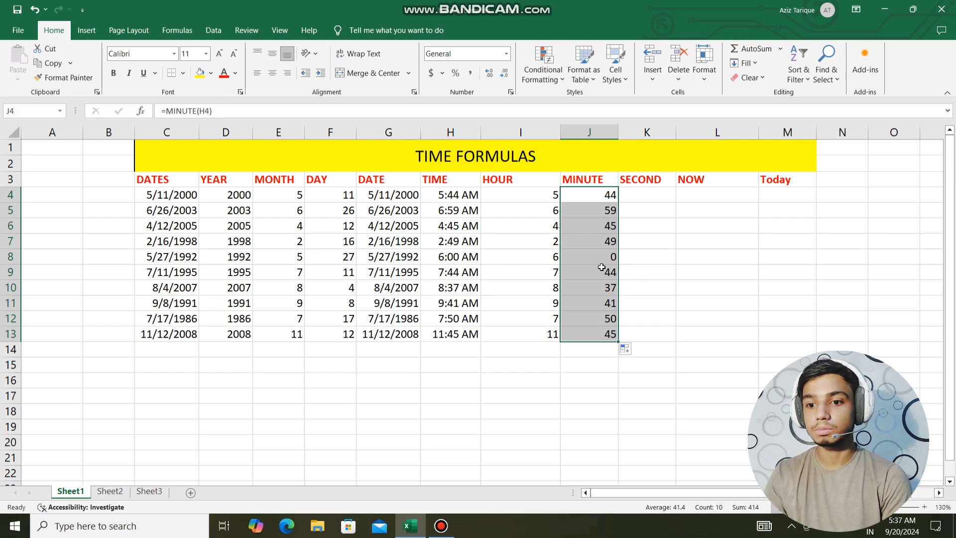
# Enter the formula =SECOND(H4) in cell K4 under the SECOND heading, taking the seconds from the TIME column
pyautogui.click(637, 191)
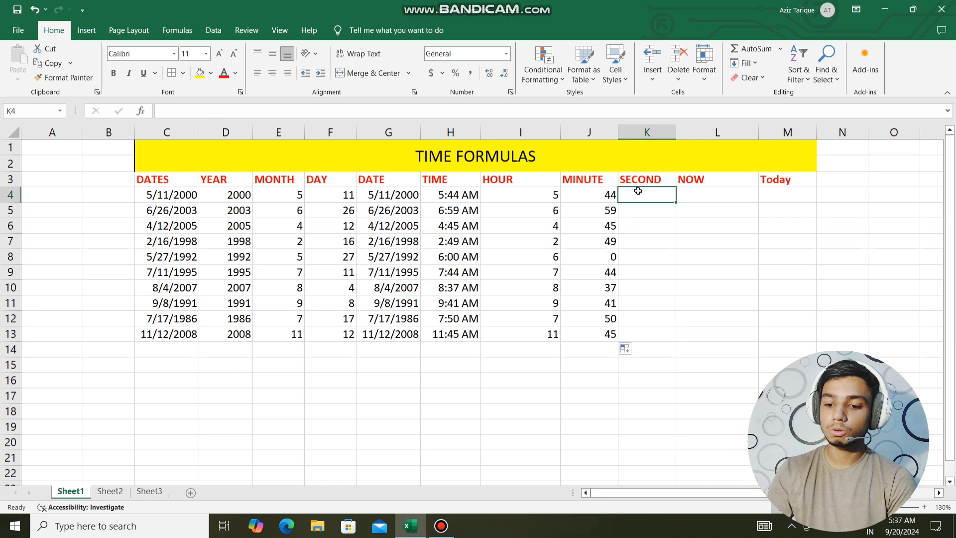
pyautogui.moveTo(446, 199); pyautogui.dragTo(441, 337)
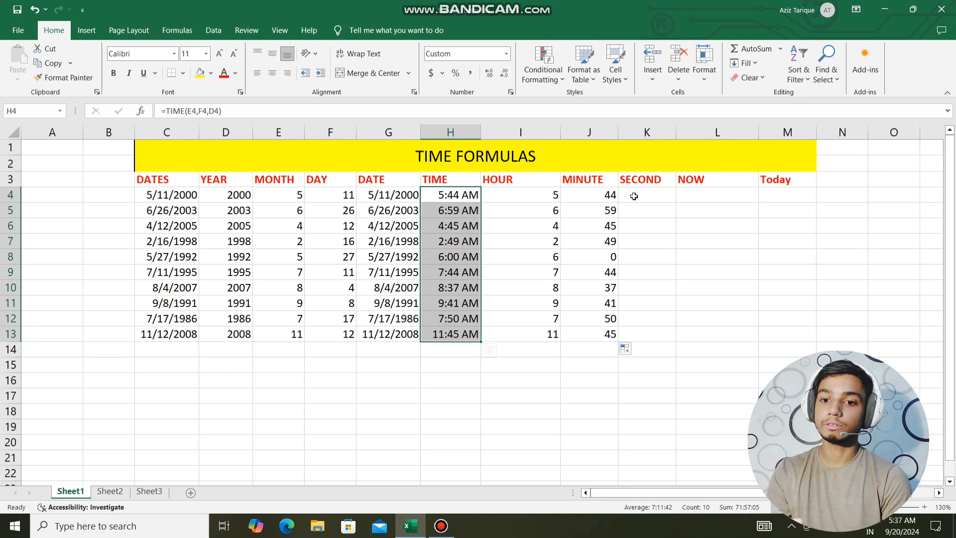
pyautogui.click(634, 196)
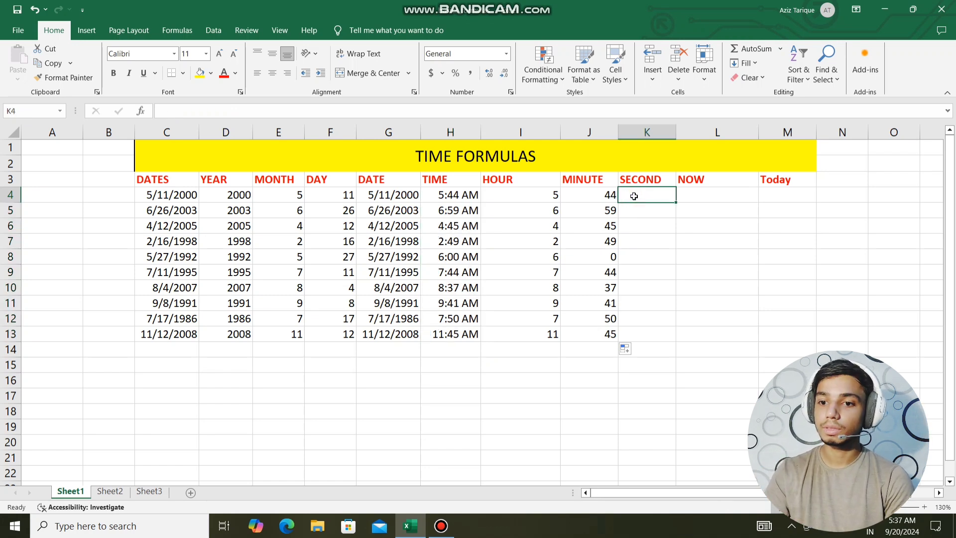
pyautogui.write('=seco')
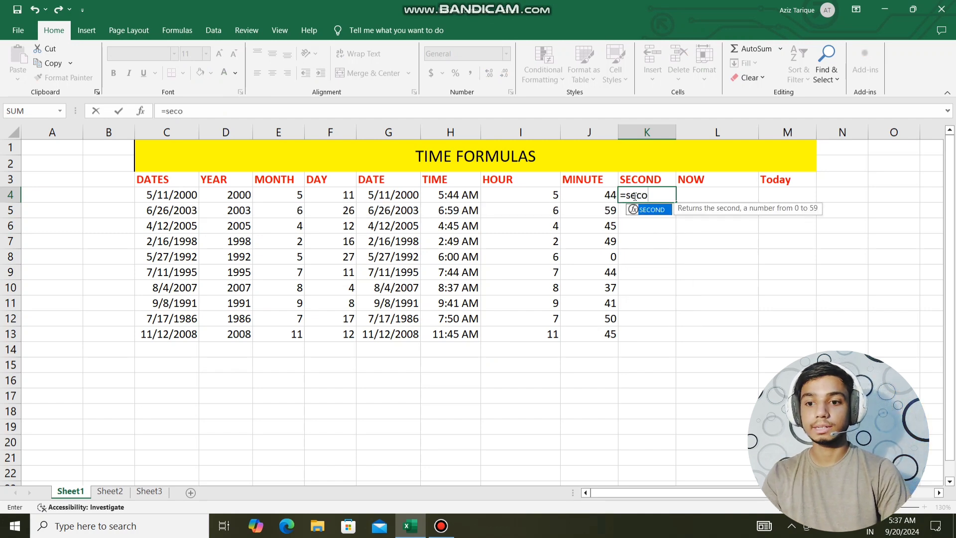
pyautogui.press('Tab')
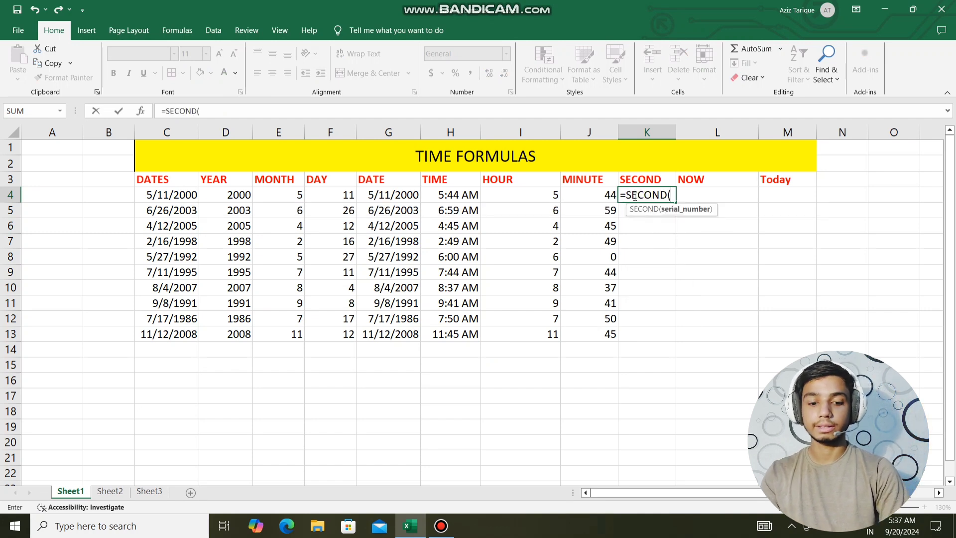
pyautogui.click(442, 197)
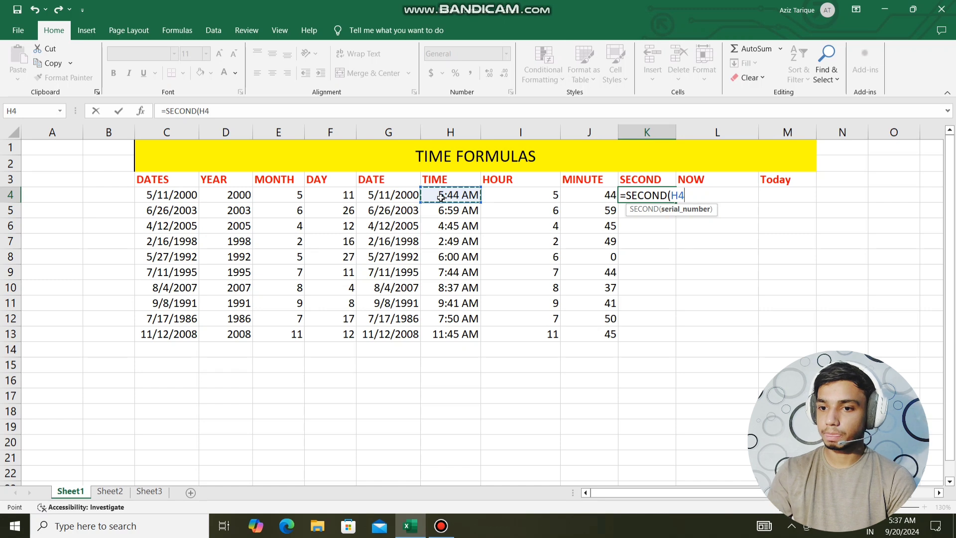
pyautogui.write(')')
pyautogui.press('Return')
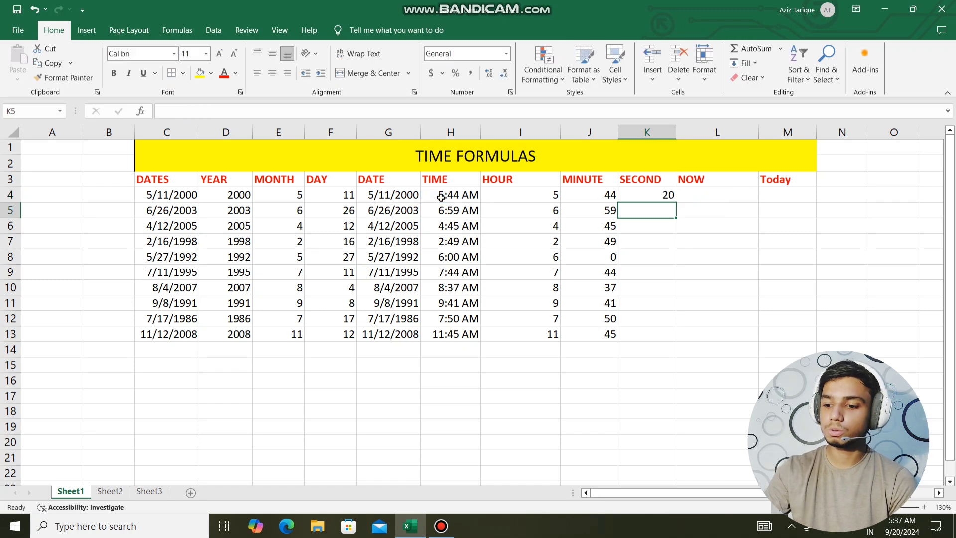
# Review the TIME column values and copy the SECOND formula from K4 down through K13
pyautogui.click(657, 195)
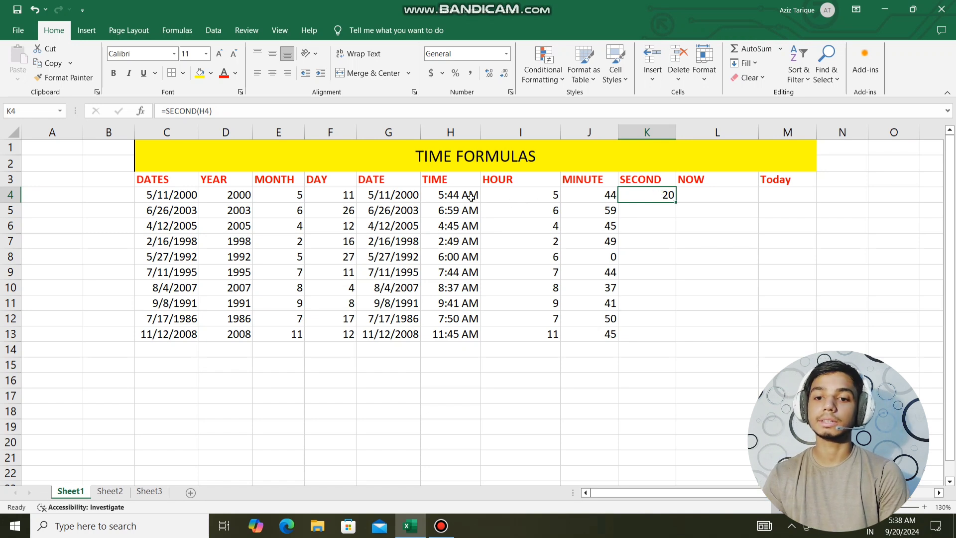
pyautogui.moveTo(472, 196); pyautogui.dragTo(466, 304)
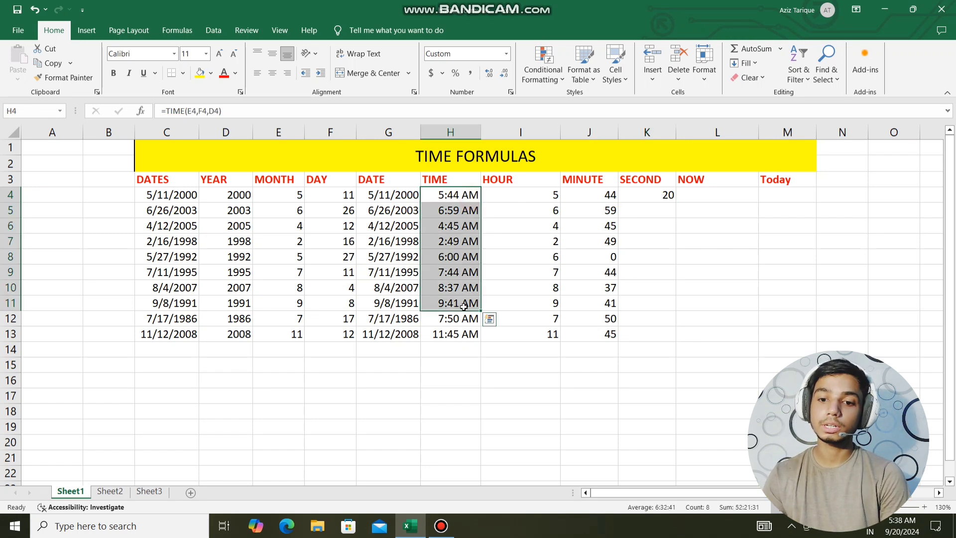
pyautogui.click(635, 195)
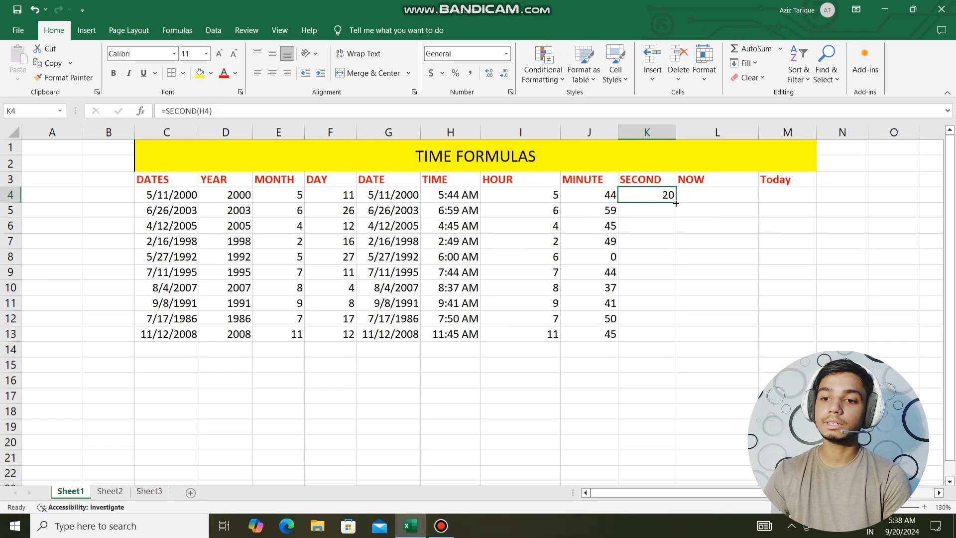
pyautogui.moveTo(675, 203); pyautogui.dragTo(668, 340)
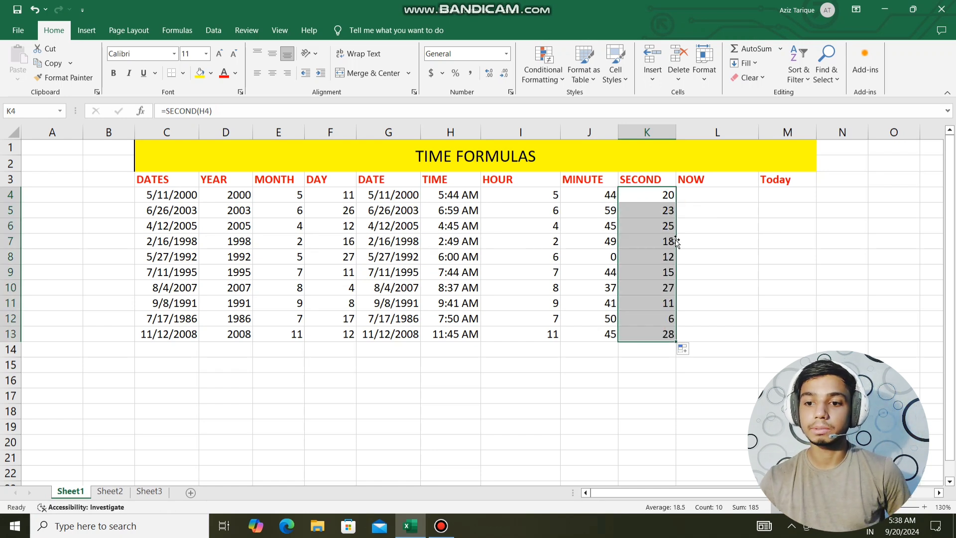
# Check the copied SECOND formulas in K6 and K7, and enter the formula =NOW() in cell L4 under the NOW heading
pyautogui.click(662, 227)
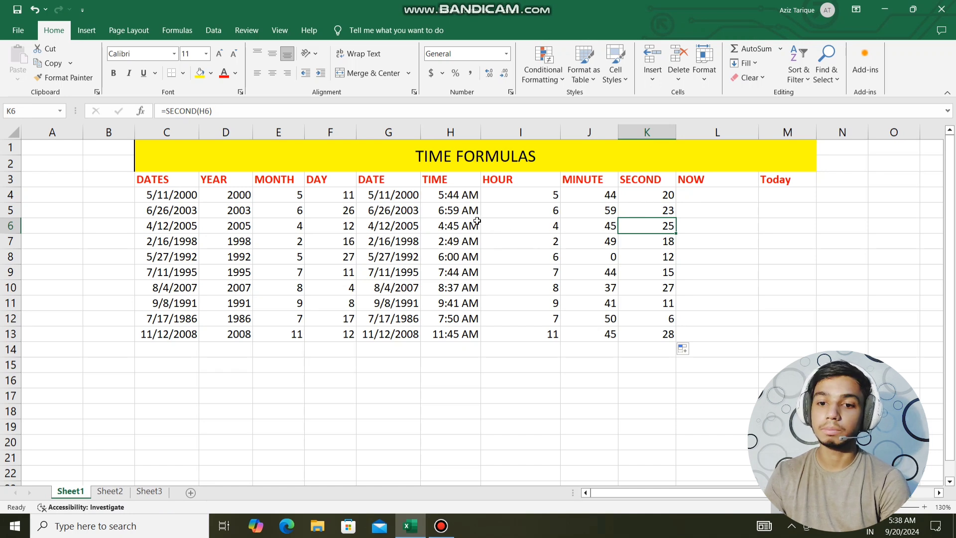
pyautogui.click(649, 245)
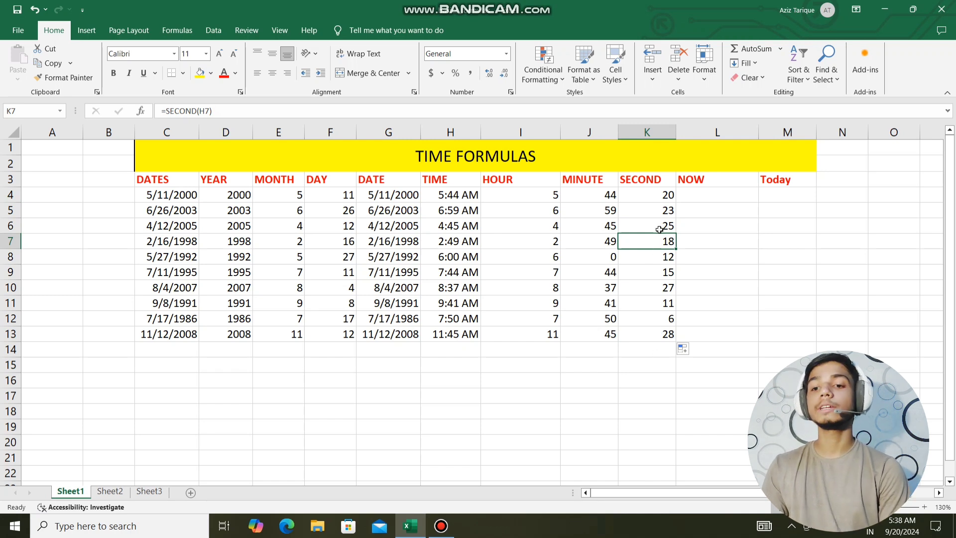
pyautogui.click(706, 195)
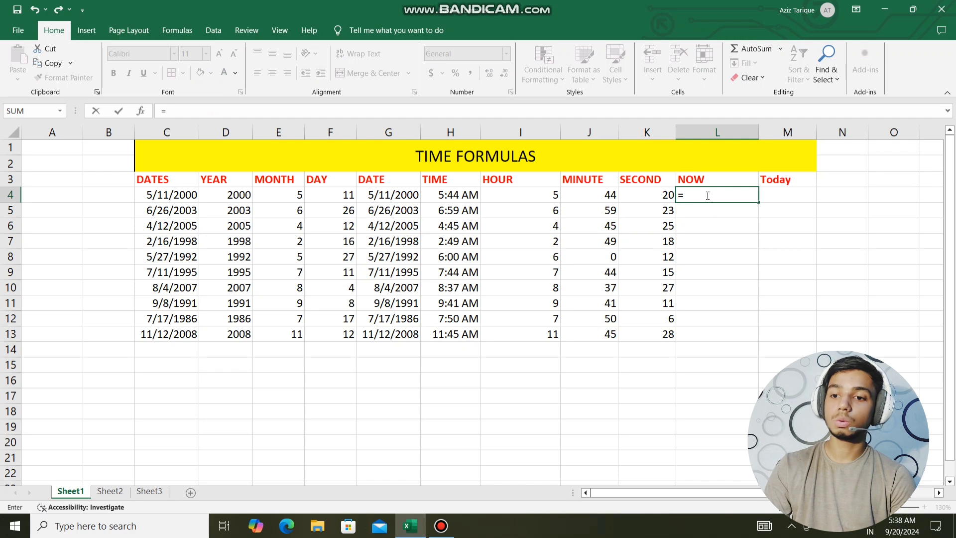
pyautogui.write('now')
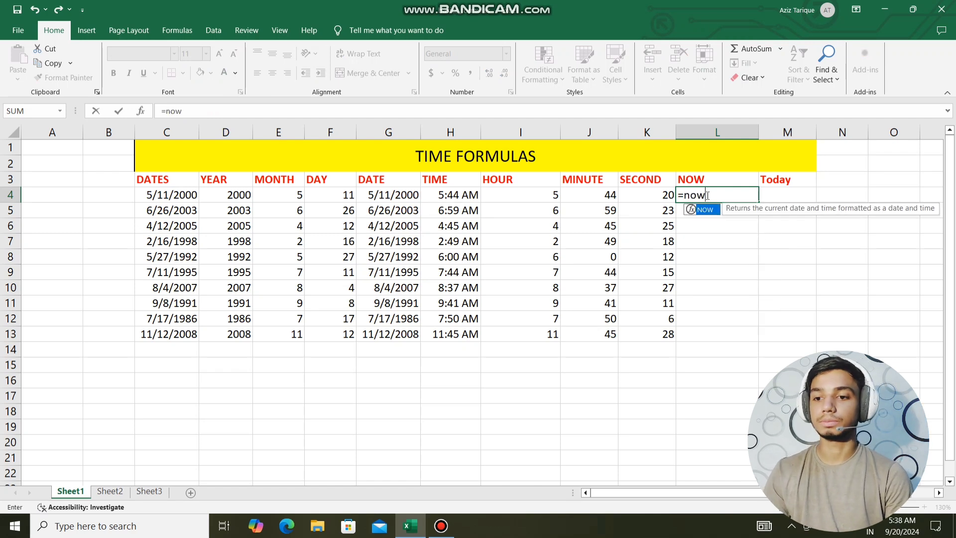
pyautogui.press('Tab')
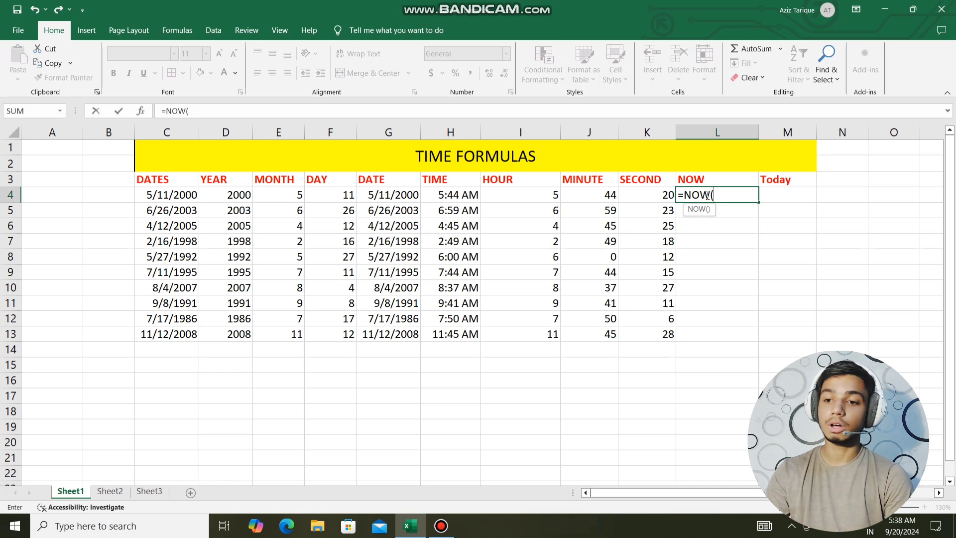
pyautogui.write(')')
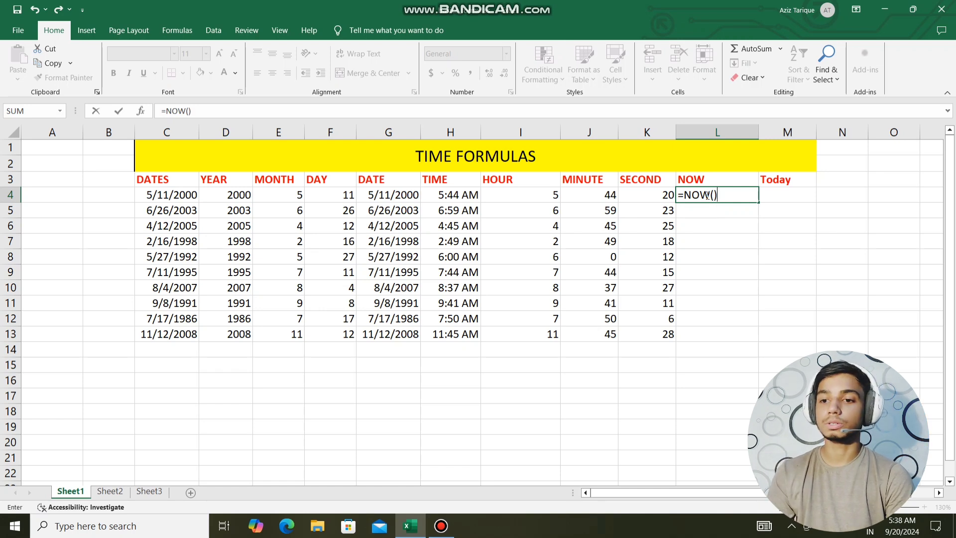
pyautogui.press('Return')
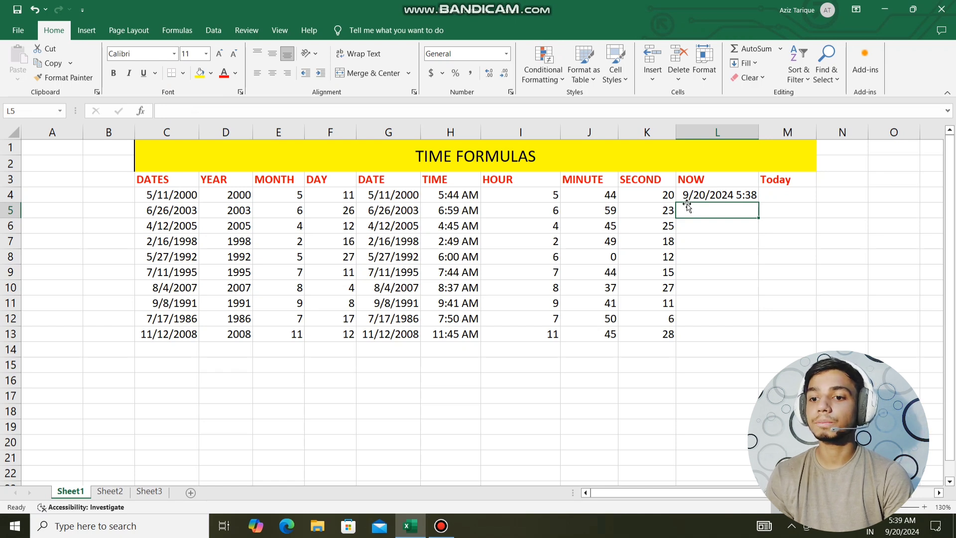
pyautogui.click(745, 197)
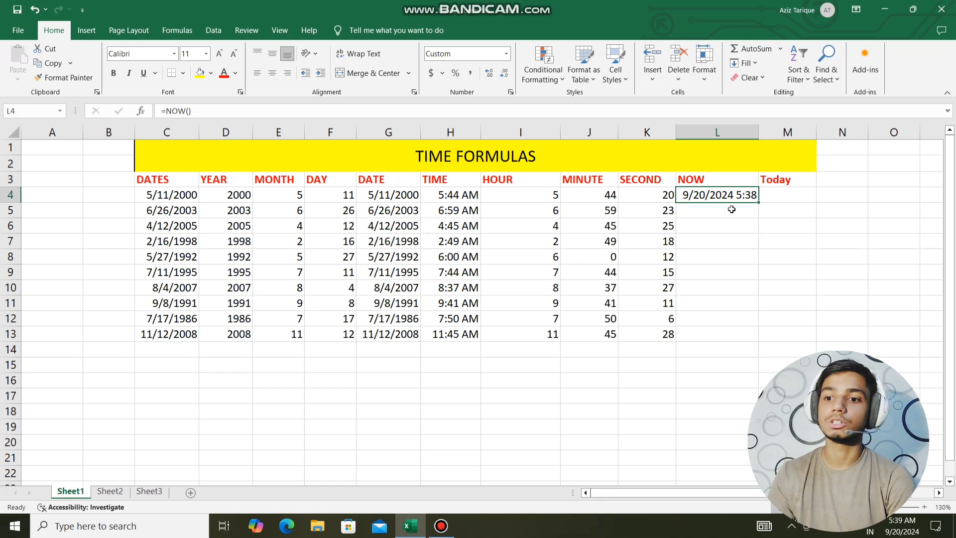
# Enter the formula =TODAY() in cell M4 under the Today heading and compare its result with the NOW cell L4
pyautogui.click(776, 194)
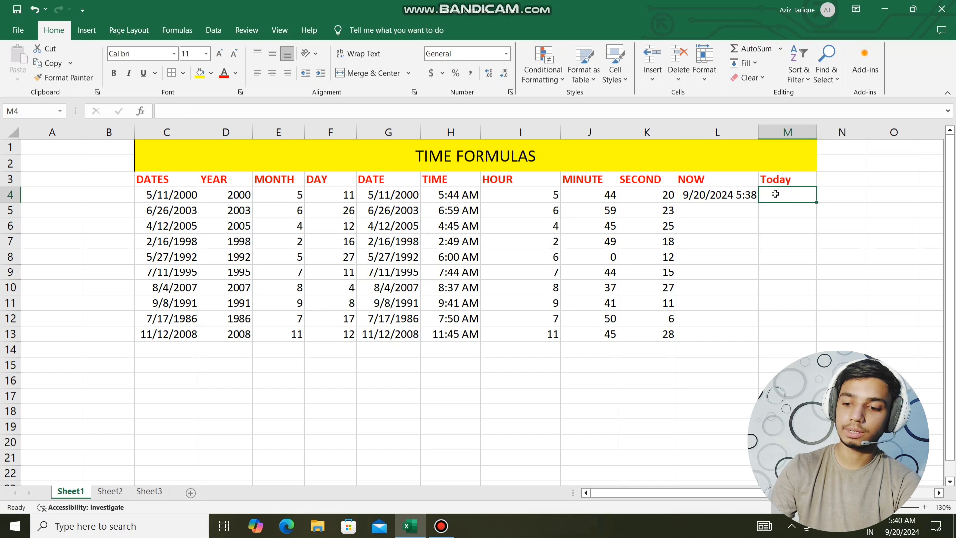
pyautogui.write('=tr')
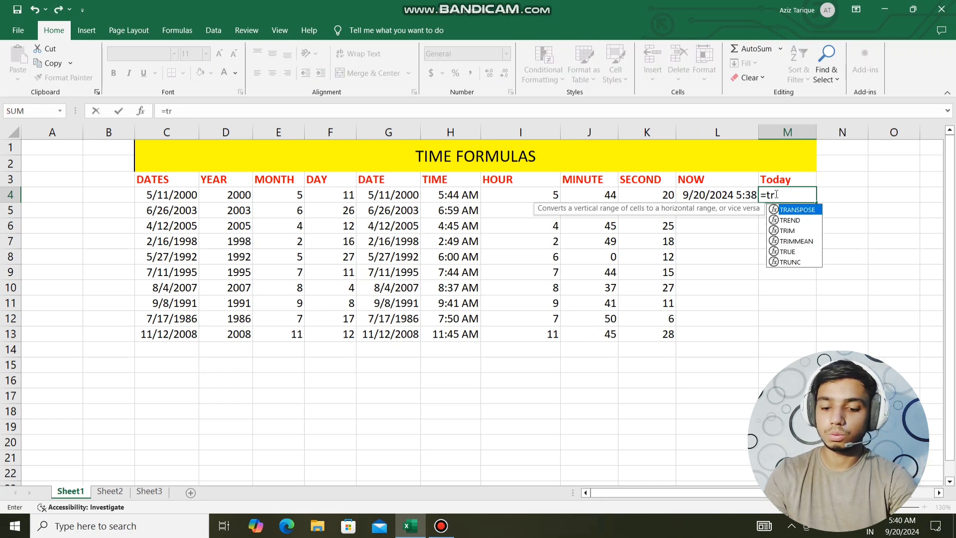
pyautogui.press('BackSpace')
pyautogui.write('od')
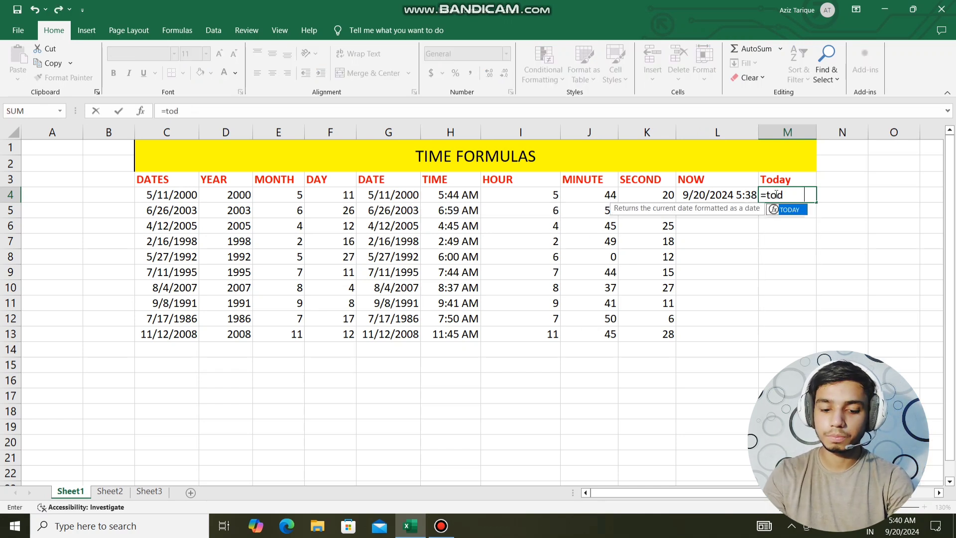
pyautogui.press('Tab')
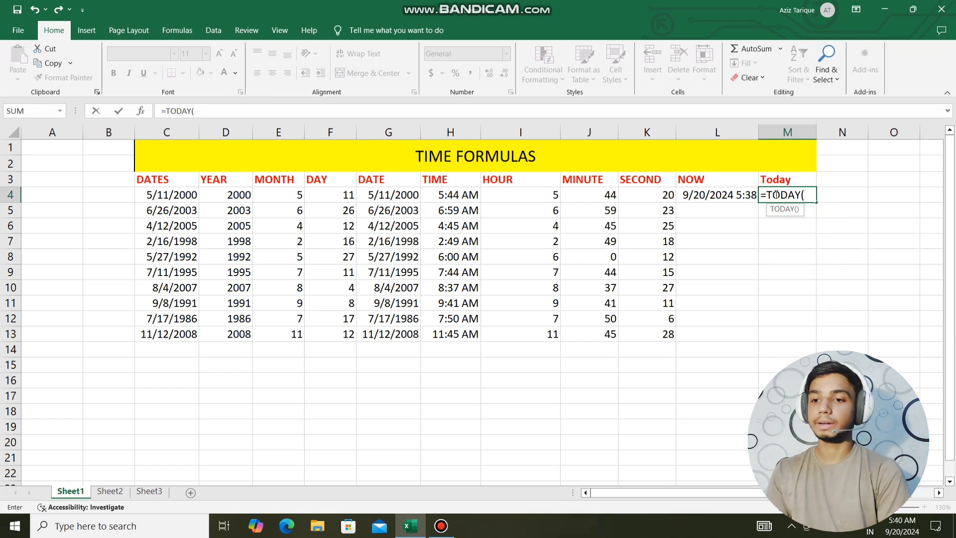
pyautogui.write(')')
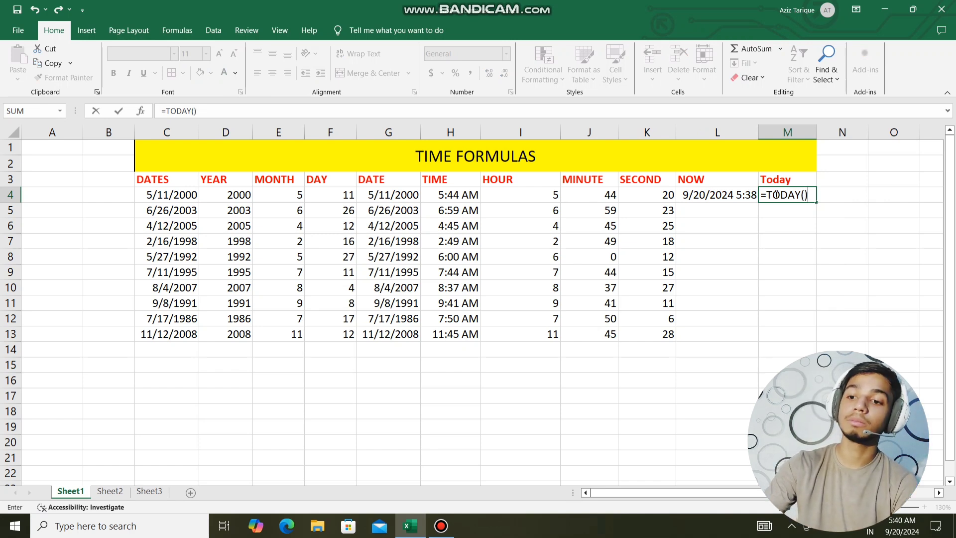
pyautogui.press('Return')
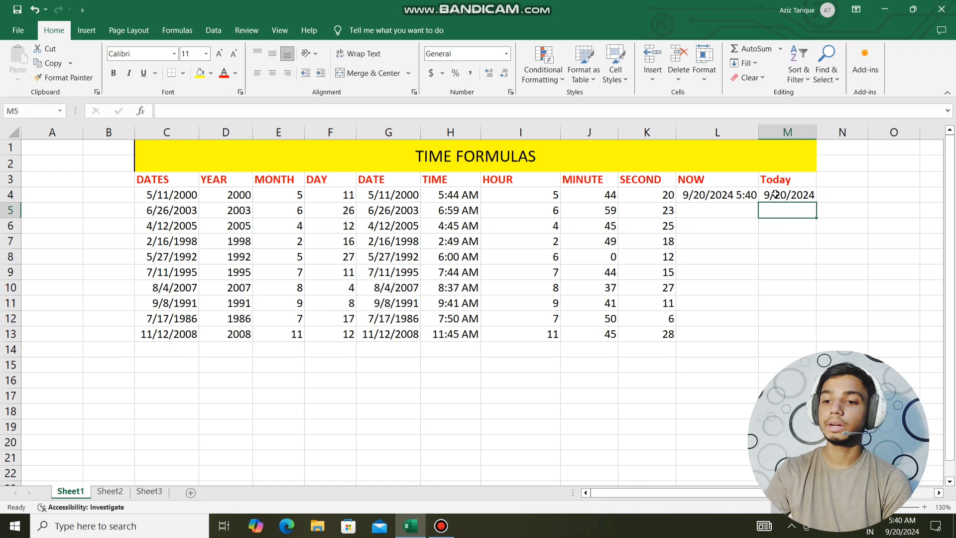
pyautogui.click(731, 194)
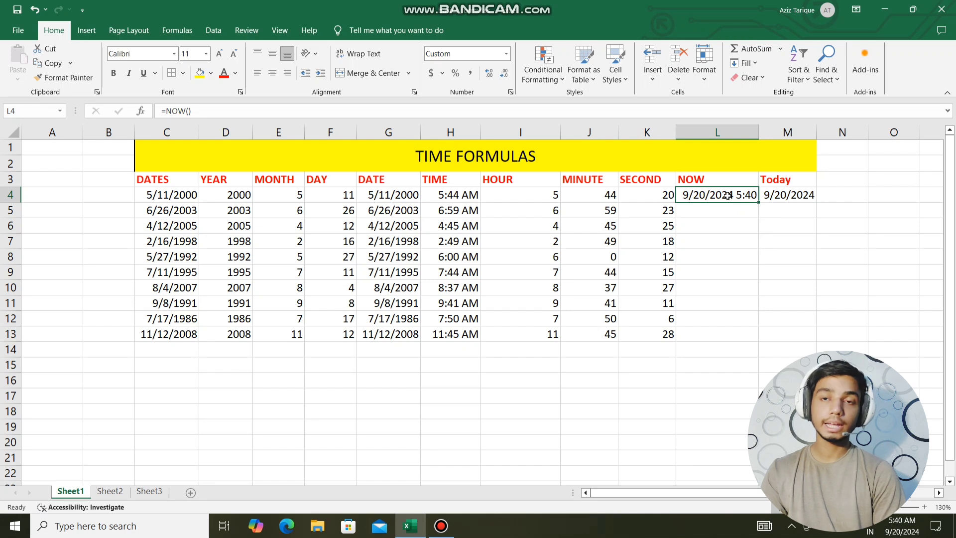
pyautogui.click(793, 199)
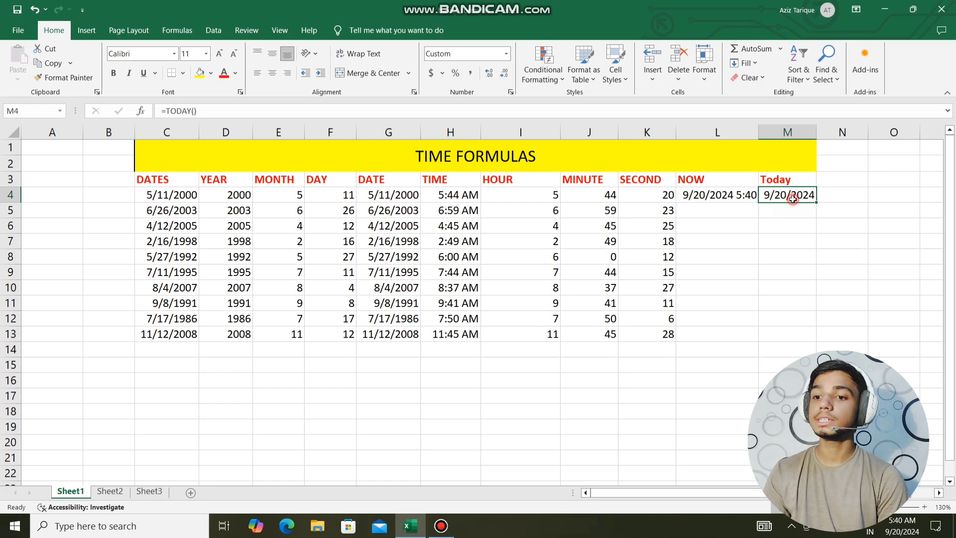